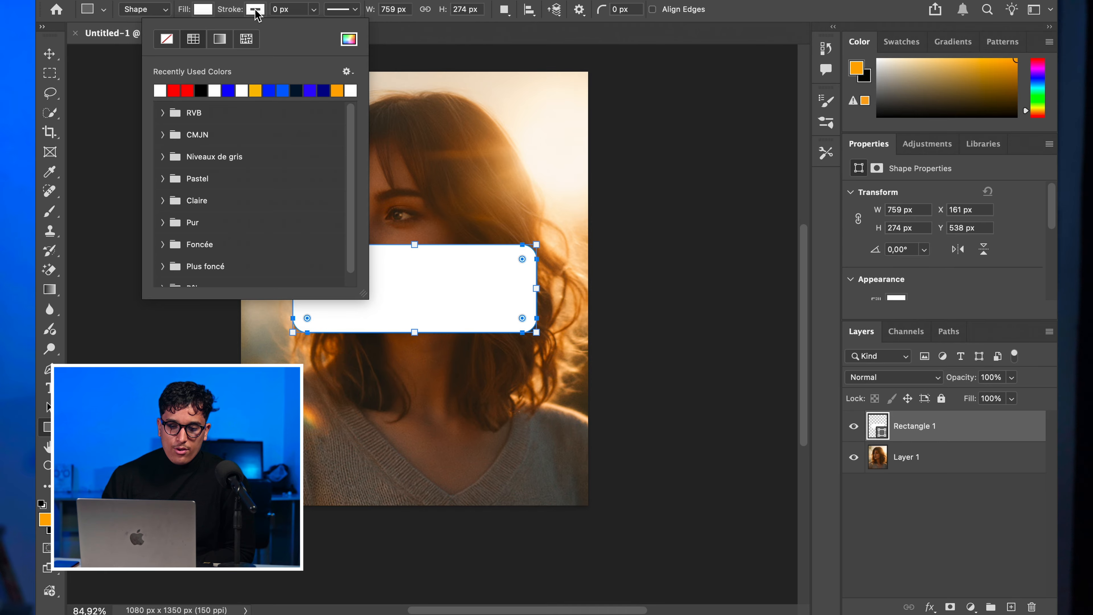
Keep the rounded rectangle's stroke width at 0 px and set its layer's fill opacity to 0%.
left_click(278, 1)
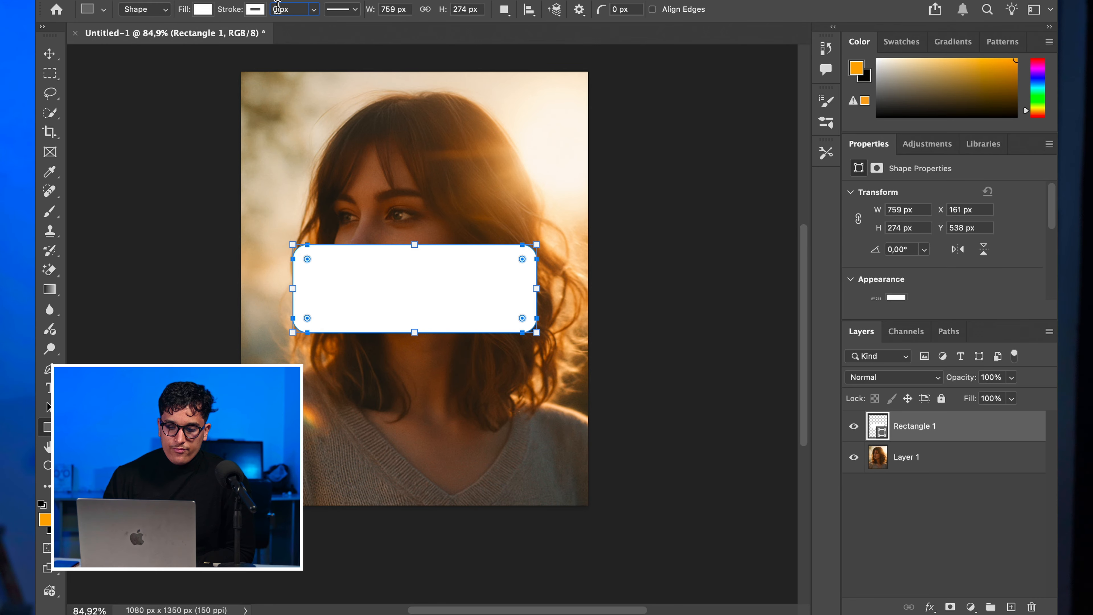
key("Return")
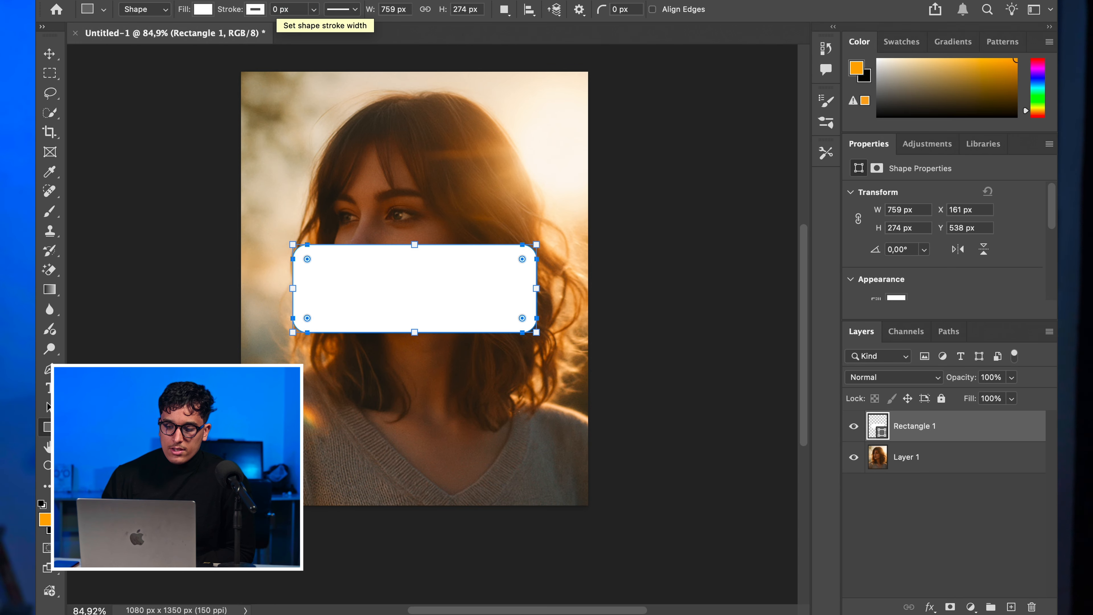
scroll(916, 288, "down", 3)
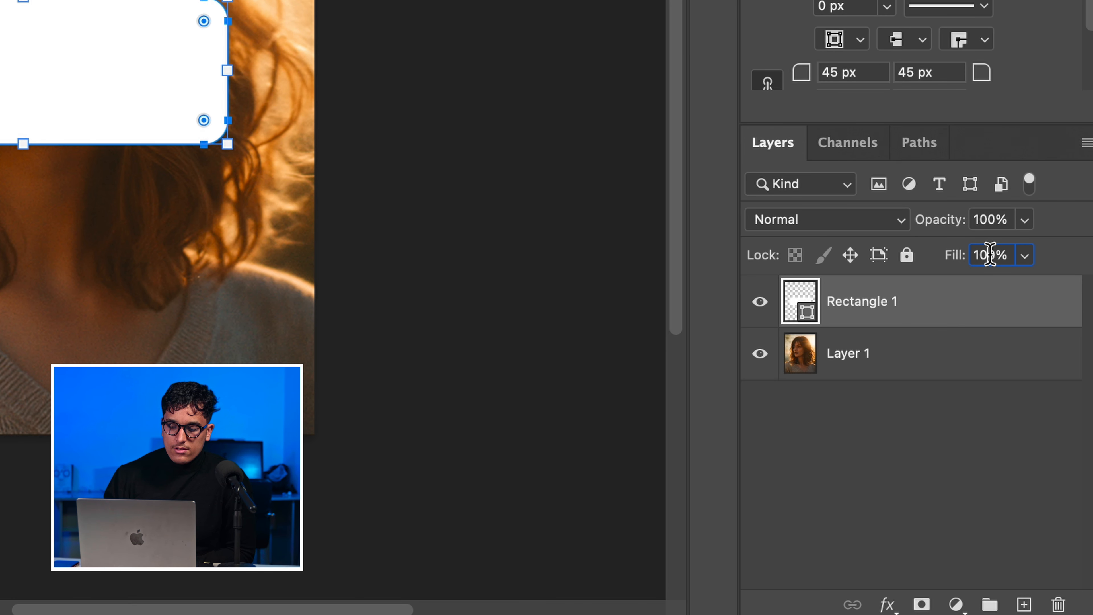
double_click(989, 253)
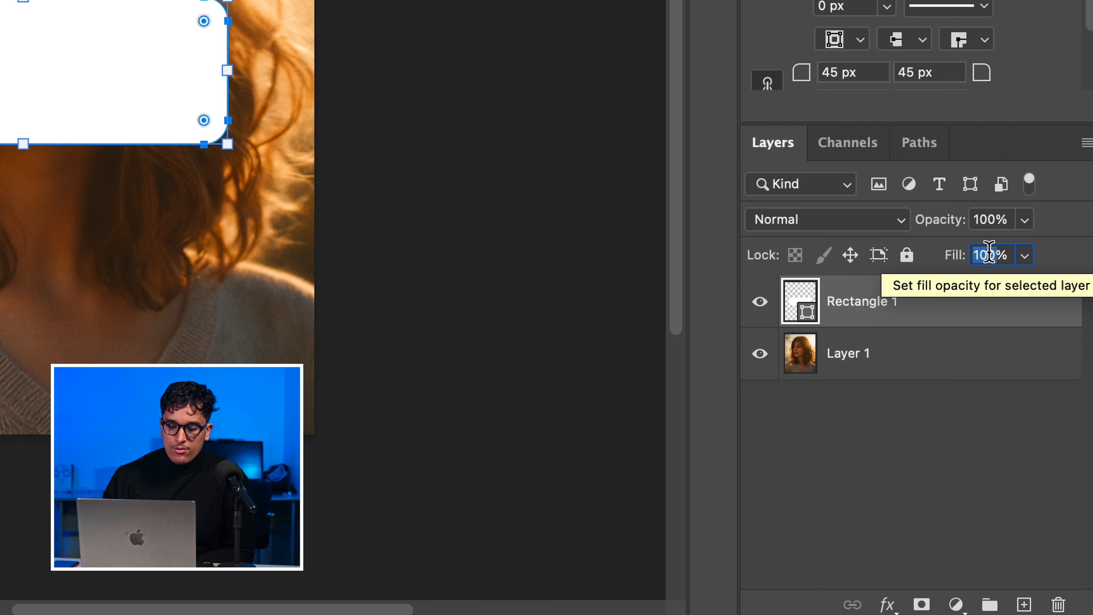
type("0")
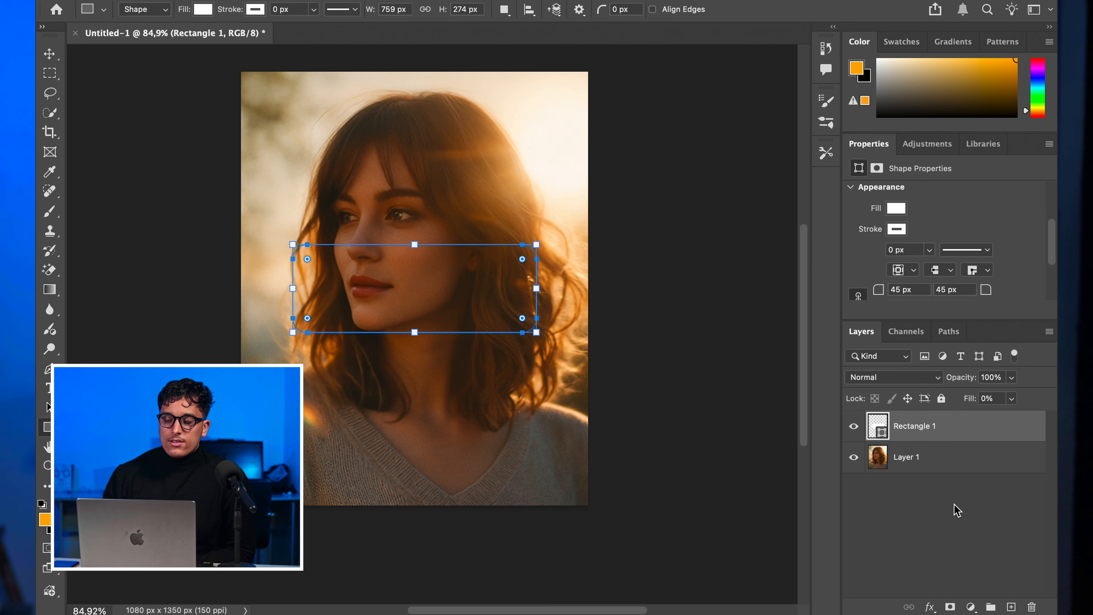
left_click(956, 507)
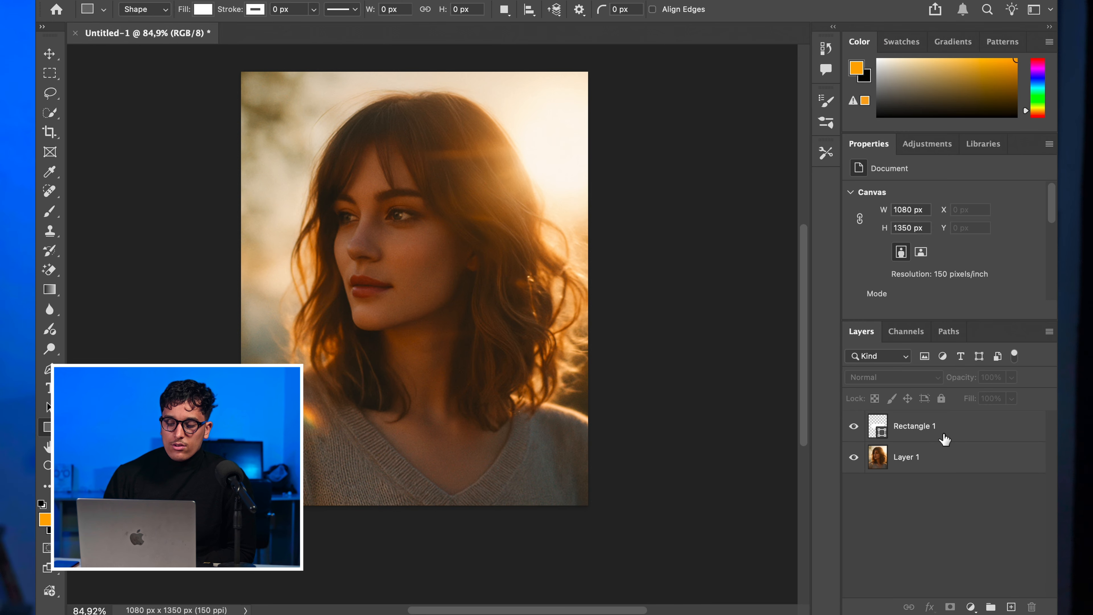
Add a Bevel & Emboss effect to Rectangle 1 with depth 282%, size 16 px and soften 10 px.
left_click(944, 439)
left_click(929, 607)
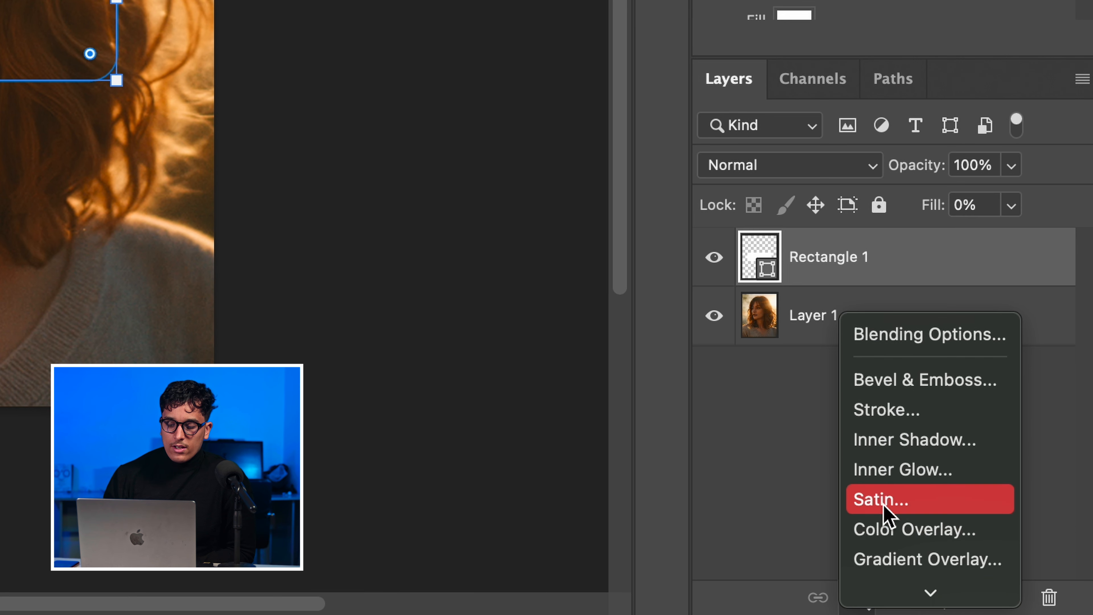
left_click(904, 380)
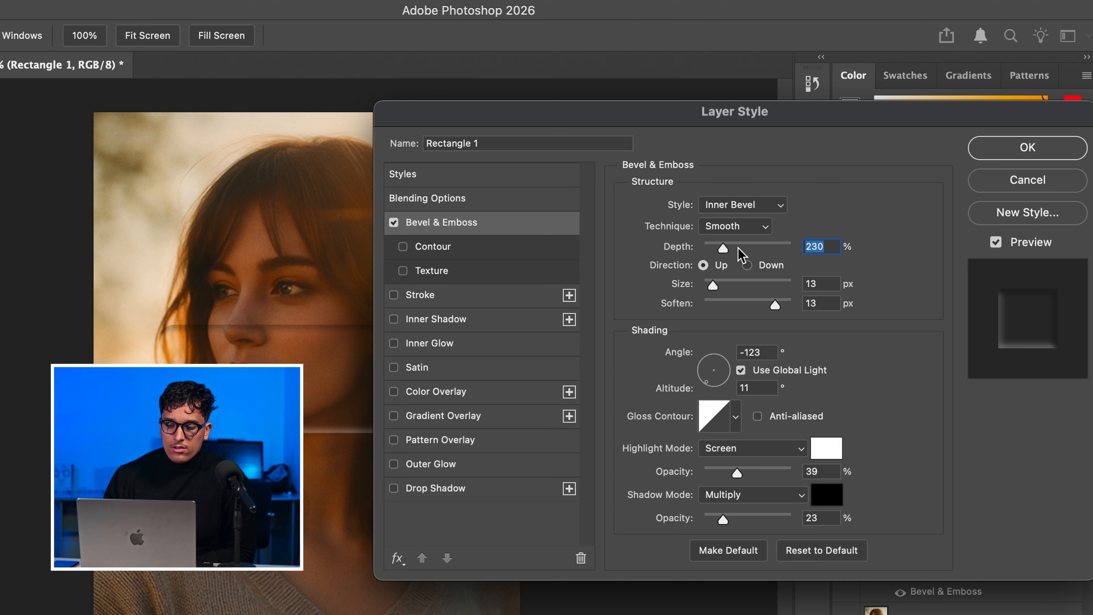
mouse_move(724, 248)
left_mouse_down()
mouse_move(736, 252)
mouse_move(727, 247)
left_mouse_up()
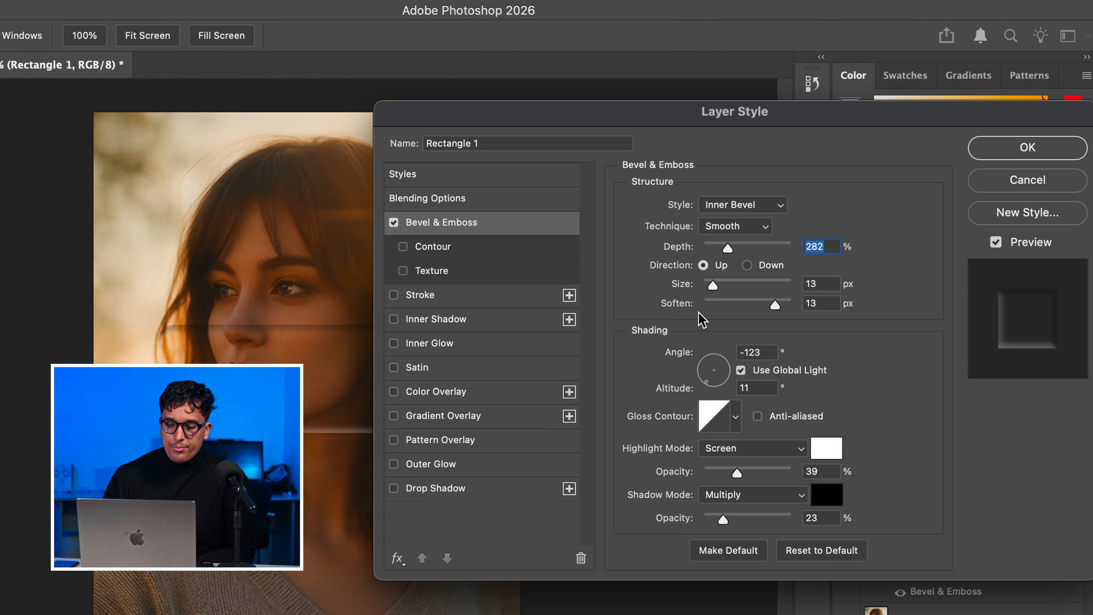
left_click_drag(713, 285, 716, 290)
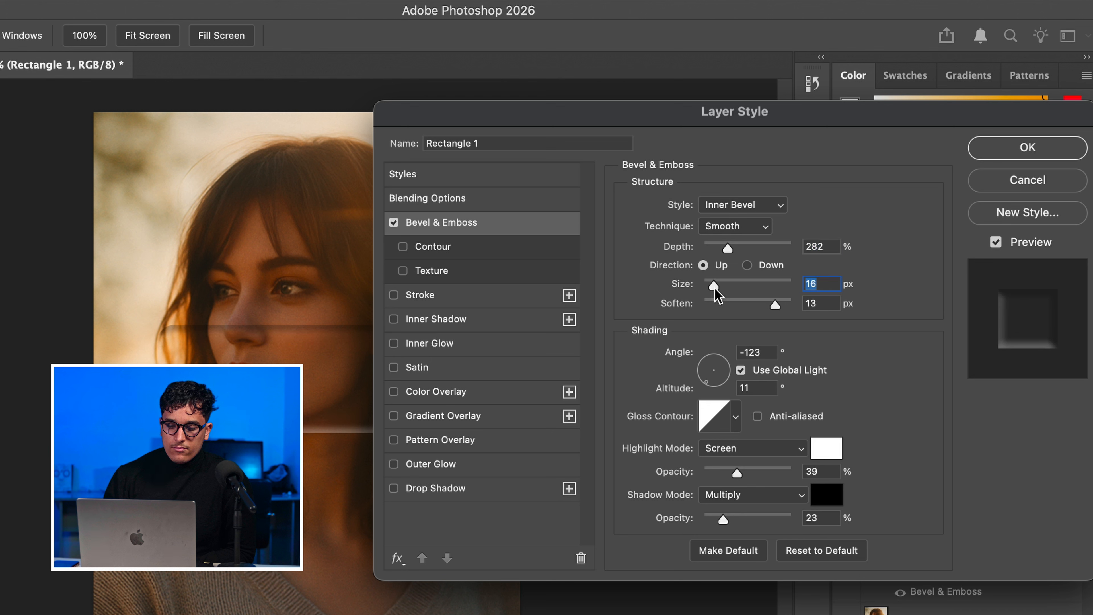
left_click_drag(776, 309, 760, 309)
Set the bevel's shading to 33% highlight opacity, 15% shadow opacity, angle -154° and altitude 32°.
mouse_move(737, 474)
left_mouse_down()
mouse_move(755, 476)
mouse_move(732, 476)
left_mouse_up()
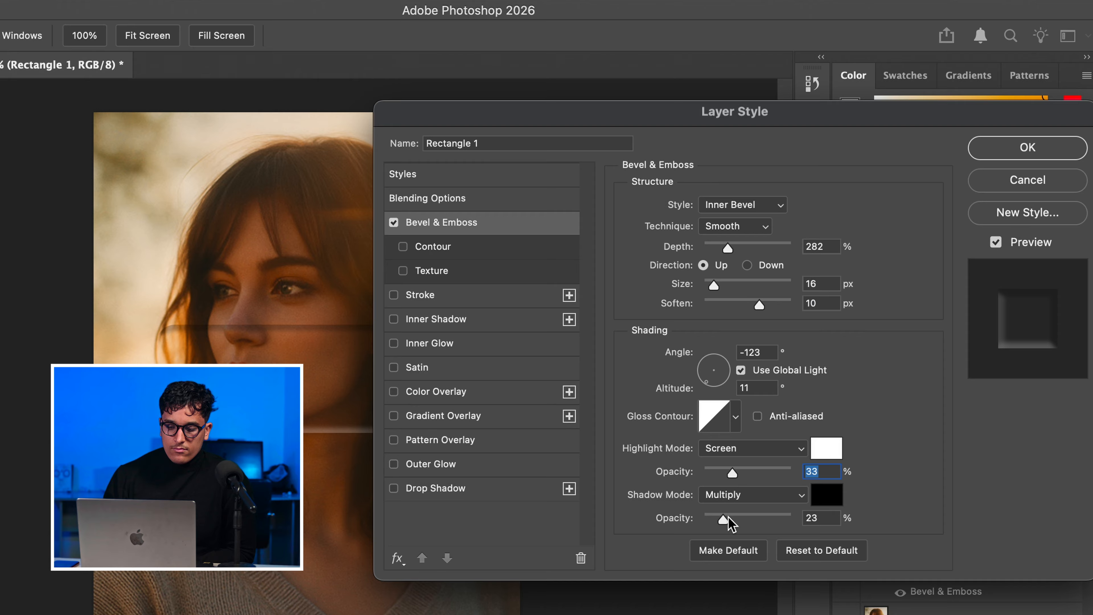
left_click_drag(723, 519, 715, 520)
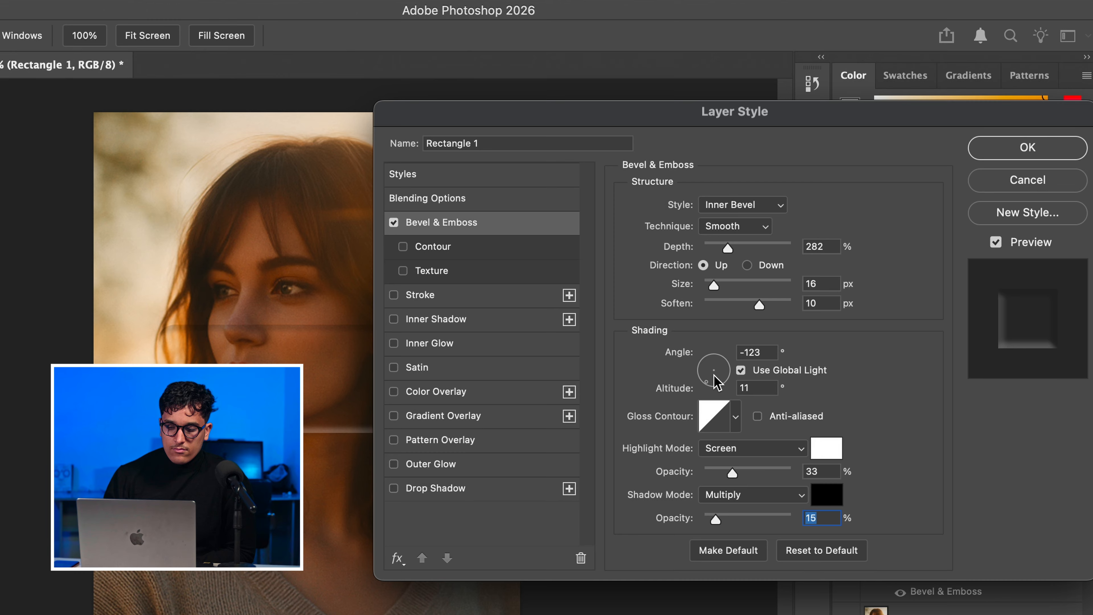
left_click_drag(713, 372, 705, 375)
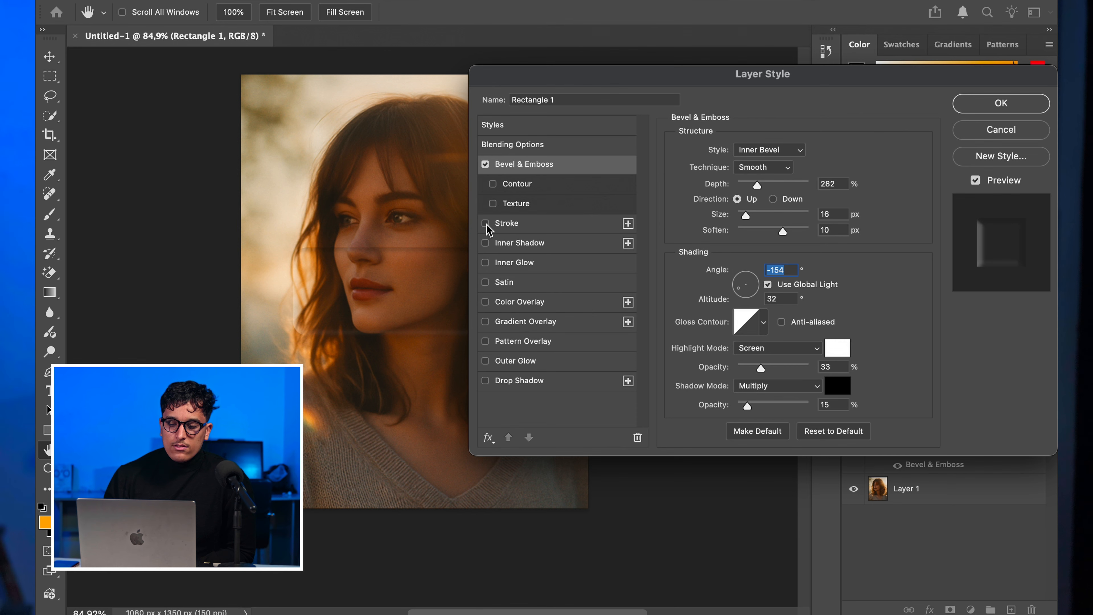
Enable the Stroke effect on Rectangle 1 with a size of 3 px, keeping the Normal blend mode.
left_click(485, 223)
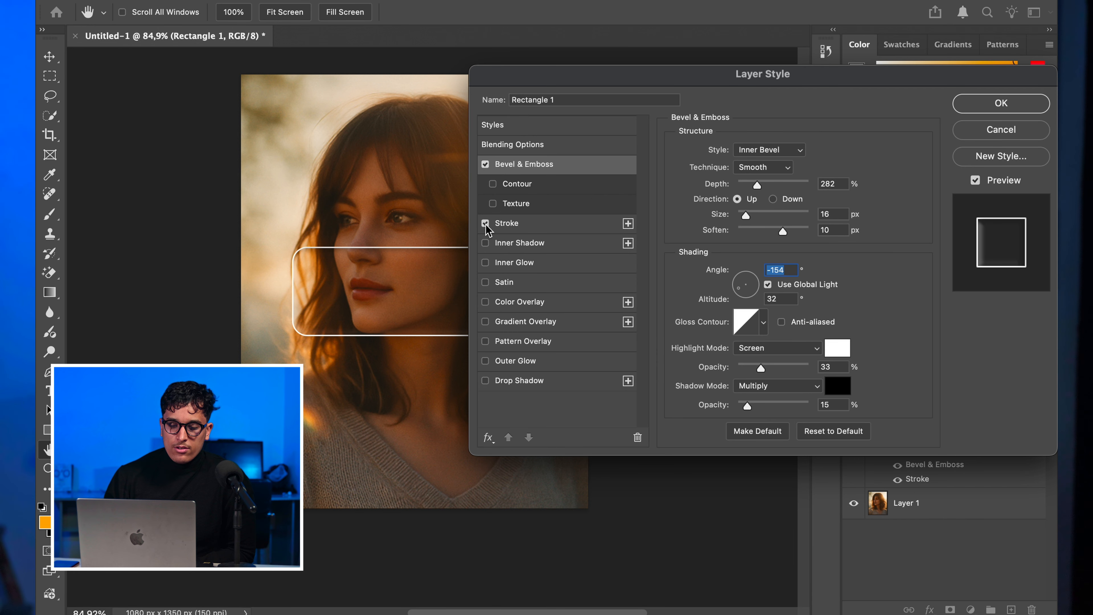
left_click(515, 227)
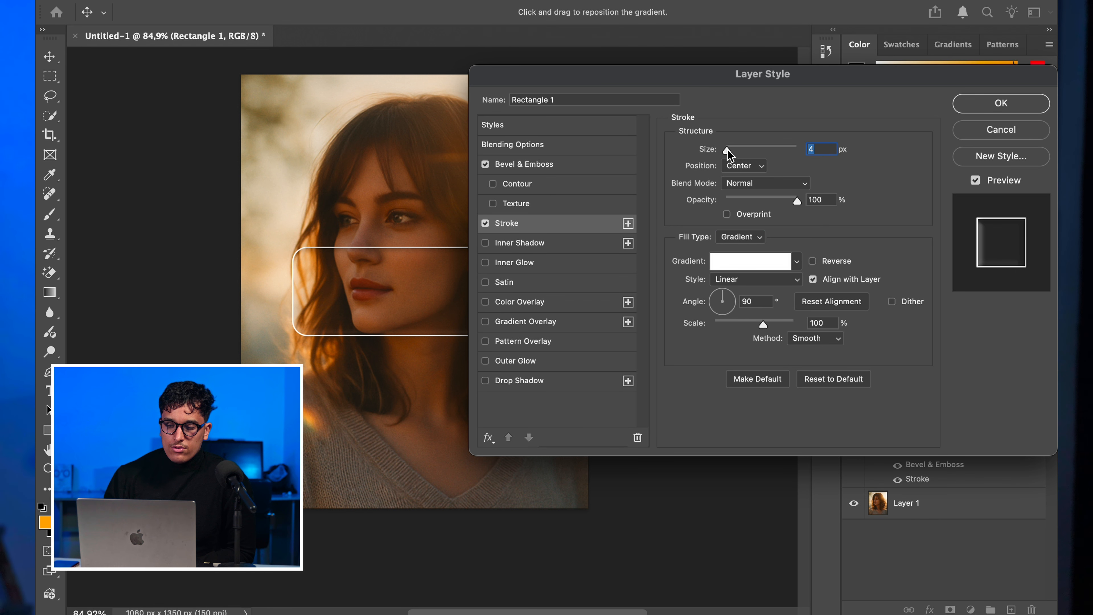
key("Down")
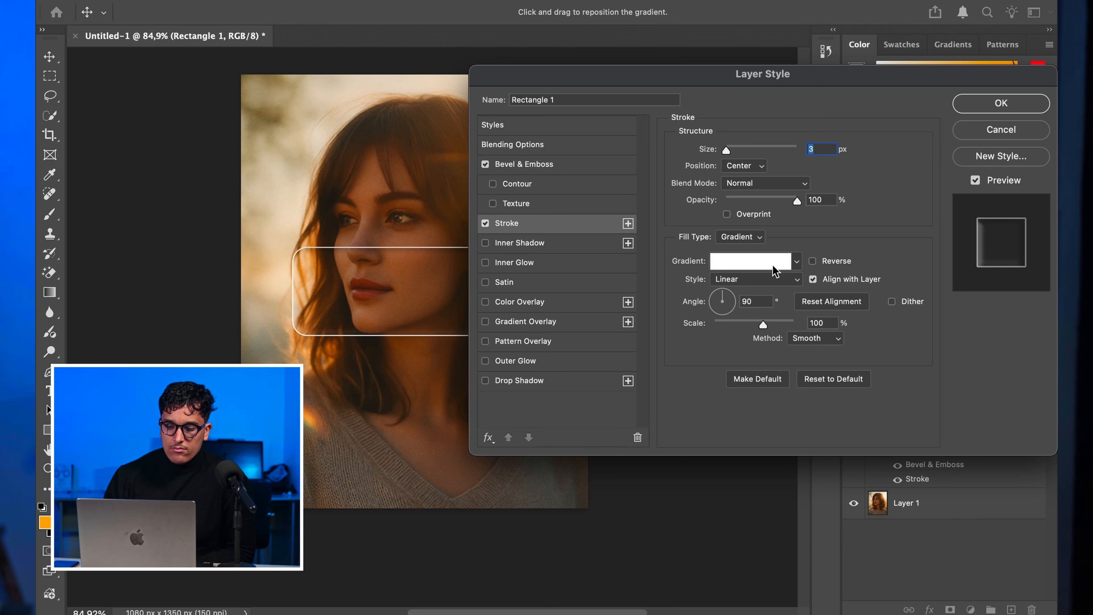
left_click(769, 182)
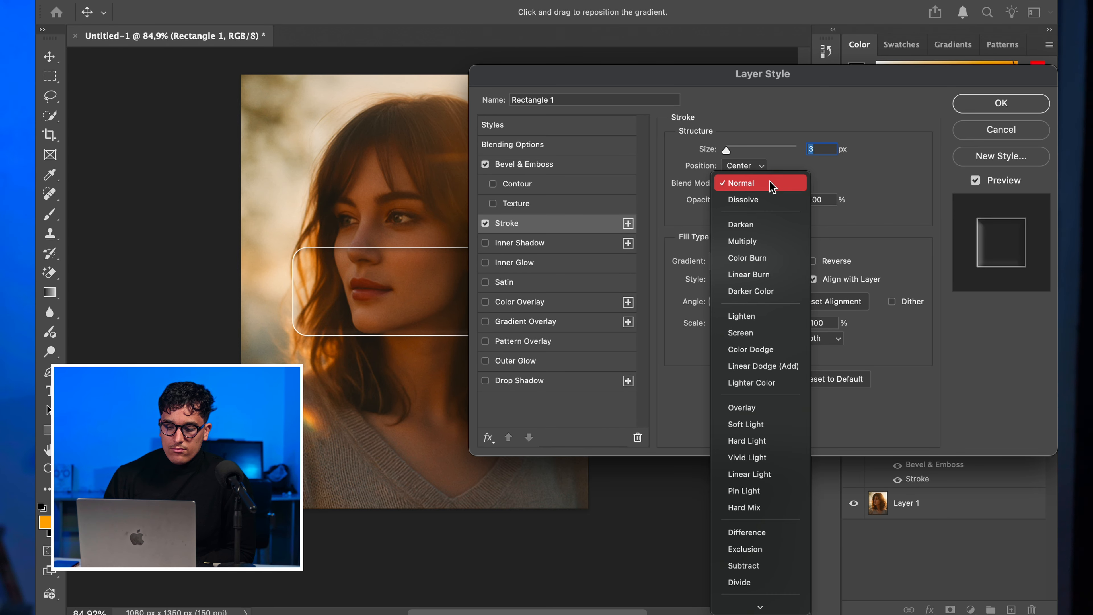
left_click(769, 180)
Set the opacity stop at location 0 of the stroke's white gradient to 0%.
left_click(750, 268)
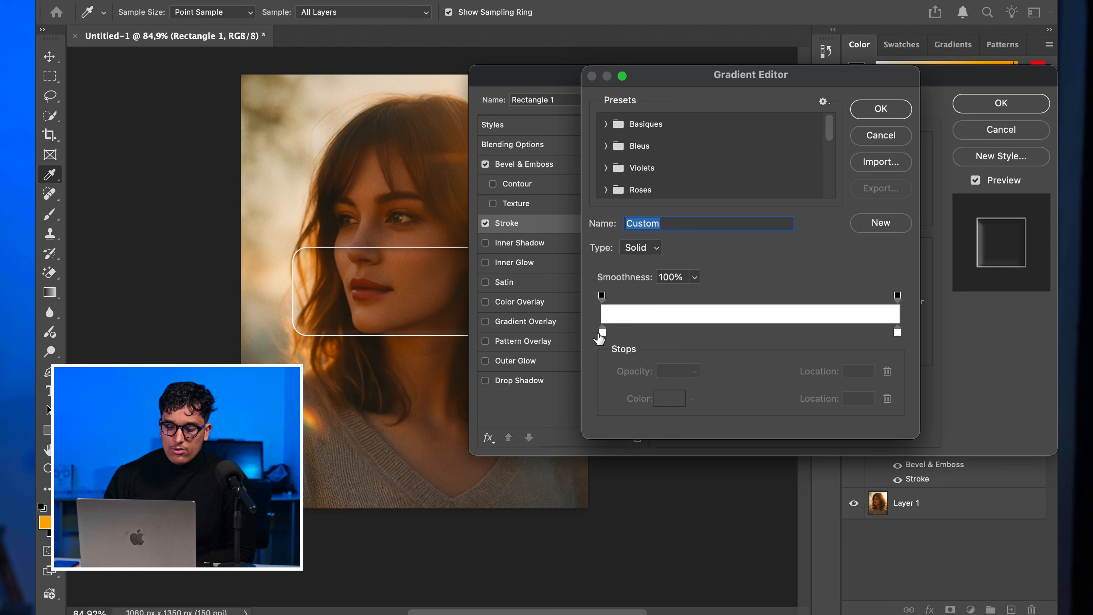
left_click(602, 296)
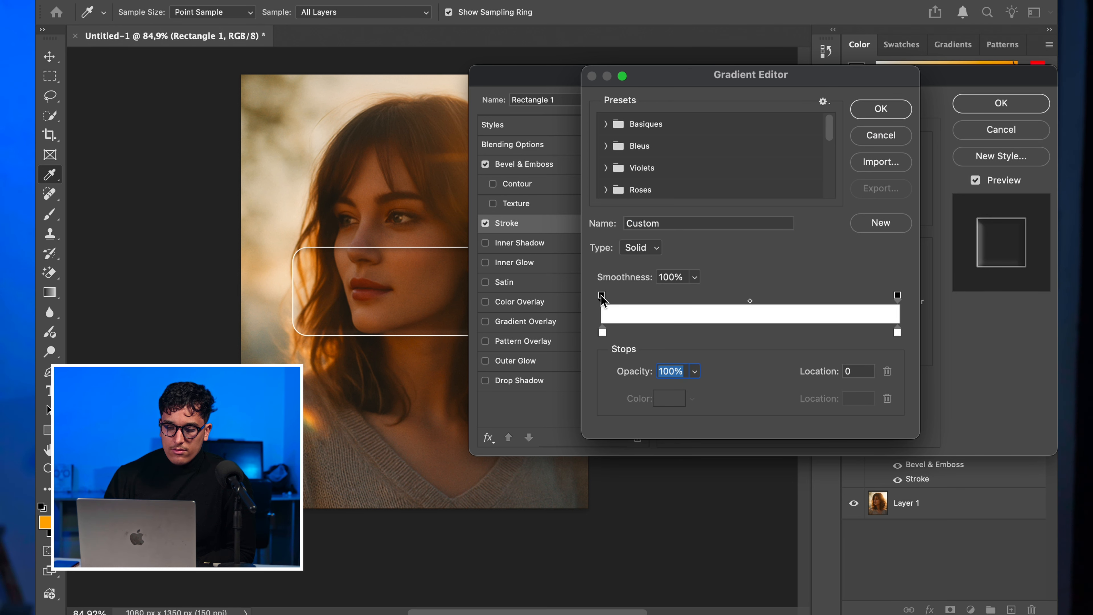
type("0")
key("Return")
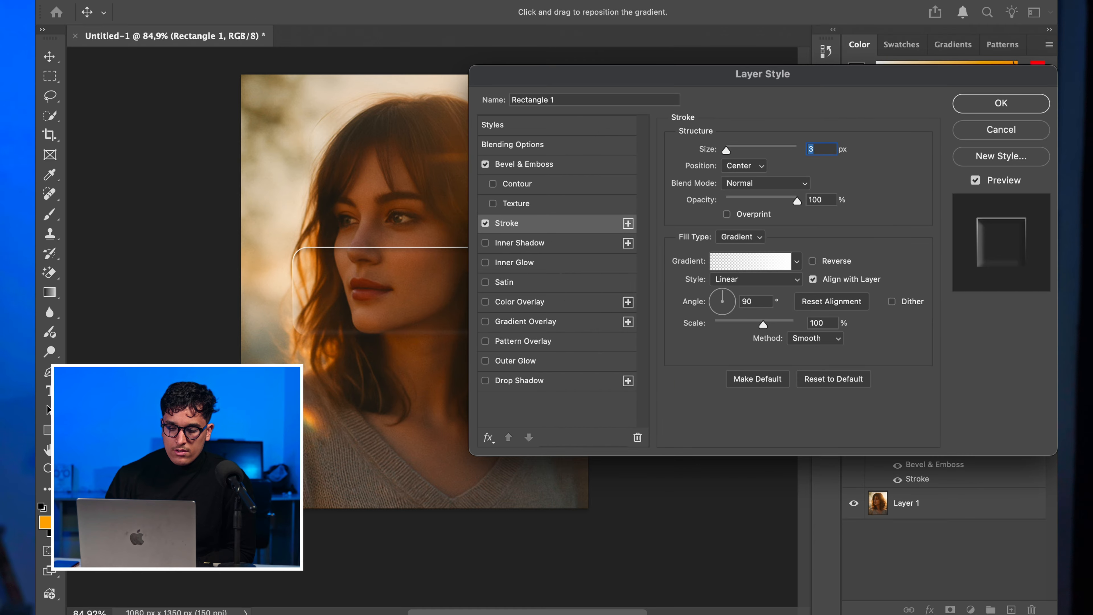
Set the stroke gradient's angle to -149° and its scale to 135%, moving the Layer Style dialog clear of the rectangle.
mouse_move(673, 84)
left_mouse_down()
mouse_move(823, 79)
mouse_move(768, 81)
left_mouse_up()
mouse_move(816, 294)
left_mouse_down()
mouse_move(837, 325)
mouse_move(901, 323)
mouse_move(778, 318)
mouse_move(883, 321)
left_mouse_up()
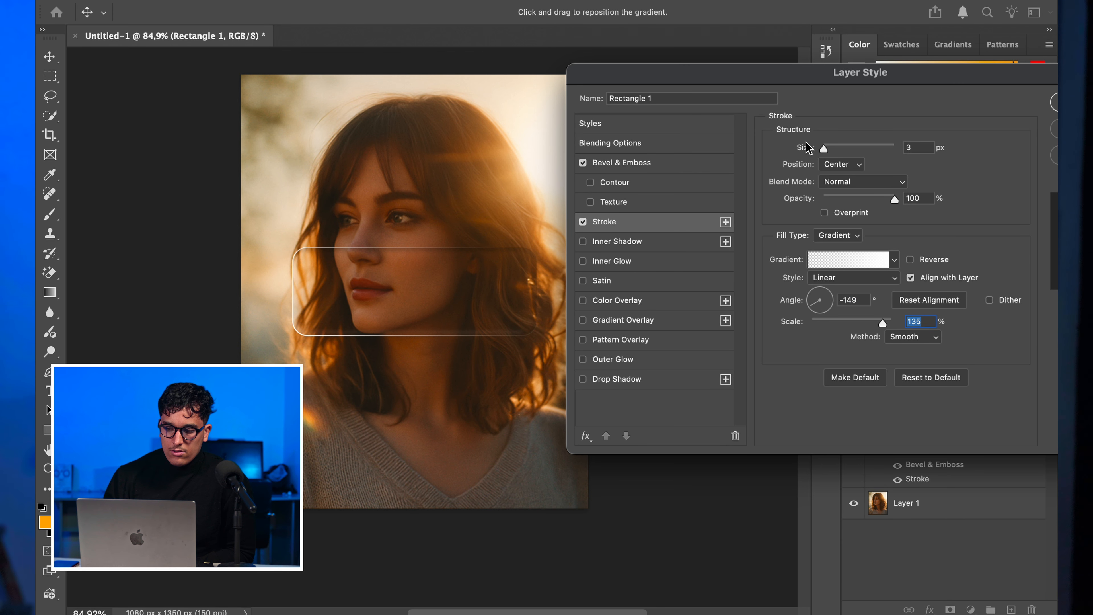
left_click_drag(807, 89, 773, 80)
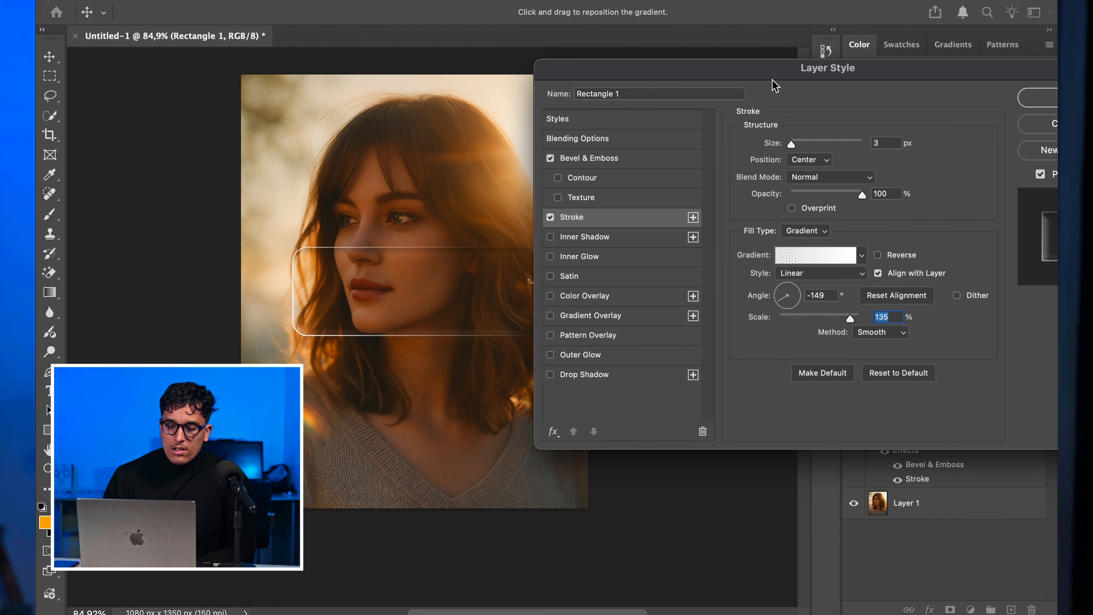
Enable the Inner Glow effect with 34% opacity and a size of 32 px.
left_click(550, 257)
left_click(592, 260)
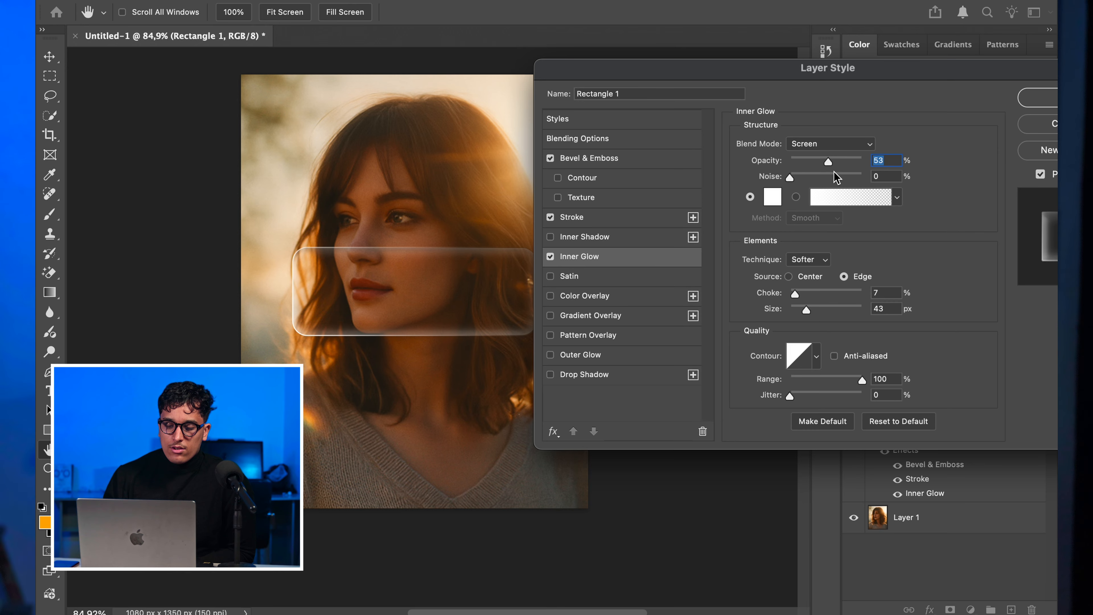
mouse_move(828, 161)
left_mouse_down()
mouse_move(808, 160)
mouse_move(822, 164)
left_mouse_up()
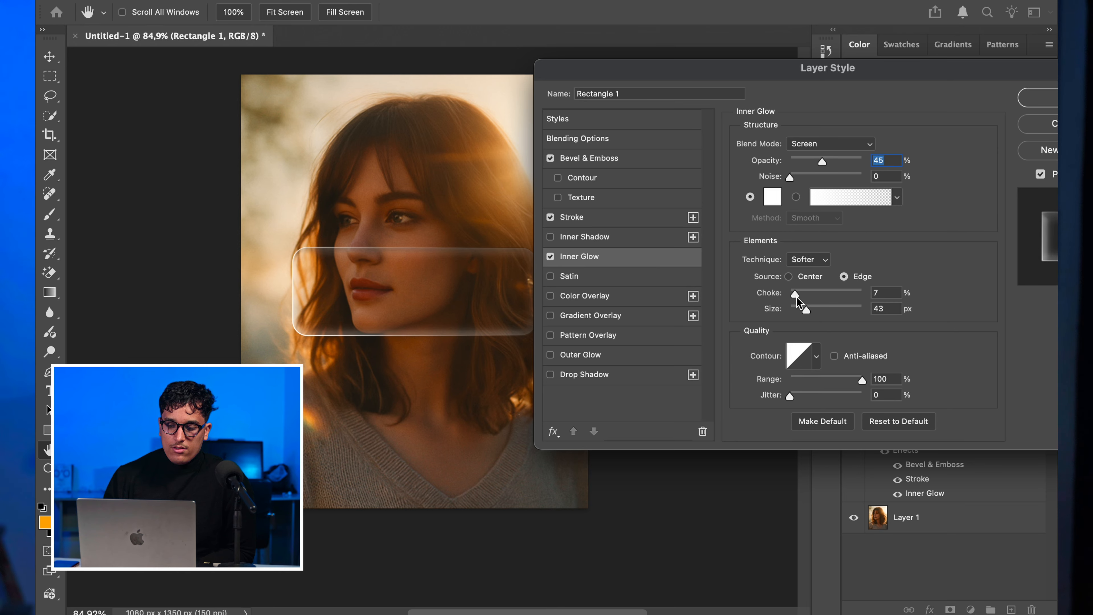
mouse_move(806, 310)
left_mouse_down()
mouse_move(817, 310)
mouse_move(790, 313)
mouse_move(800, 310)
left_mouse_up()
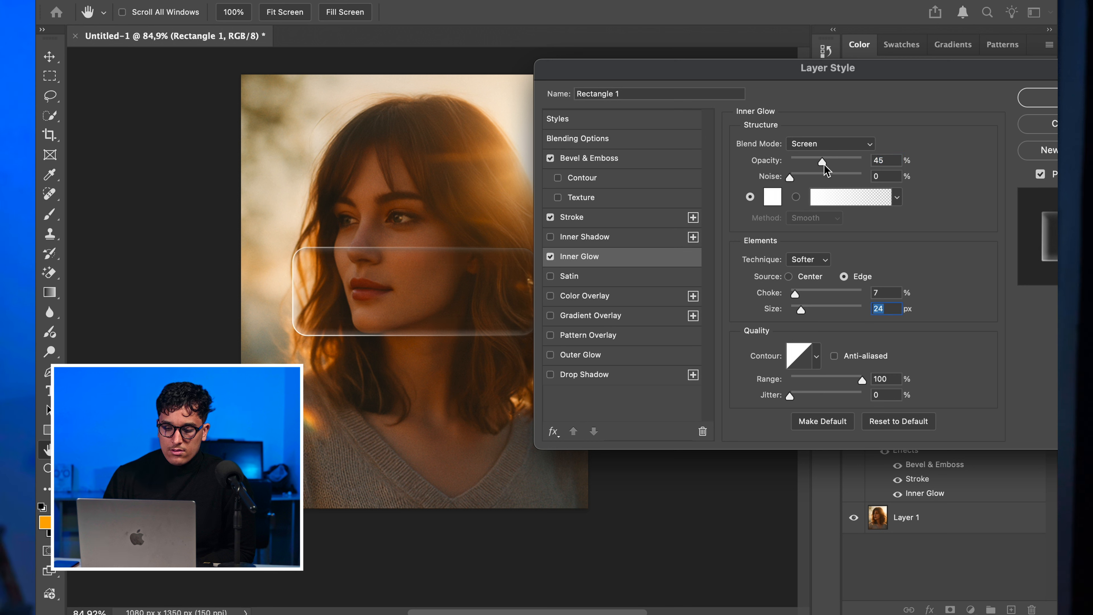
left_click_drag(824, 165, 814, 163)
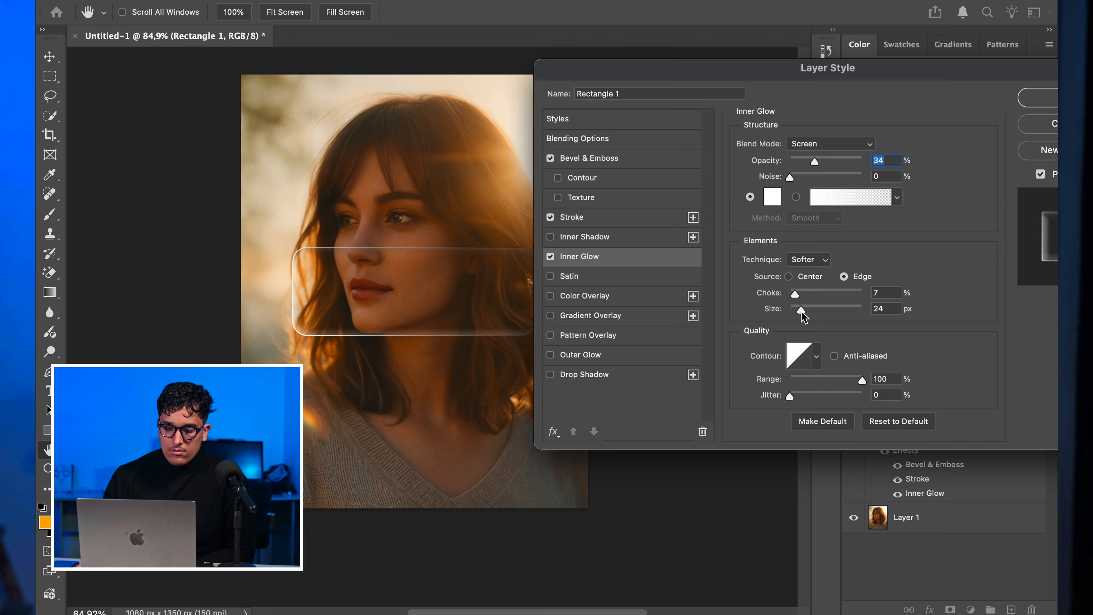
left_click_drag(805, 310, 804, 308)
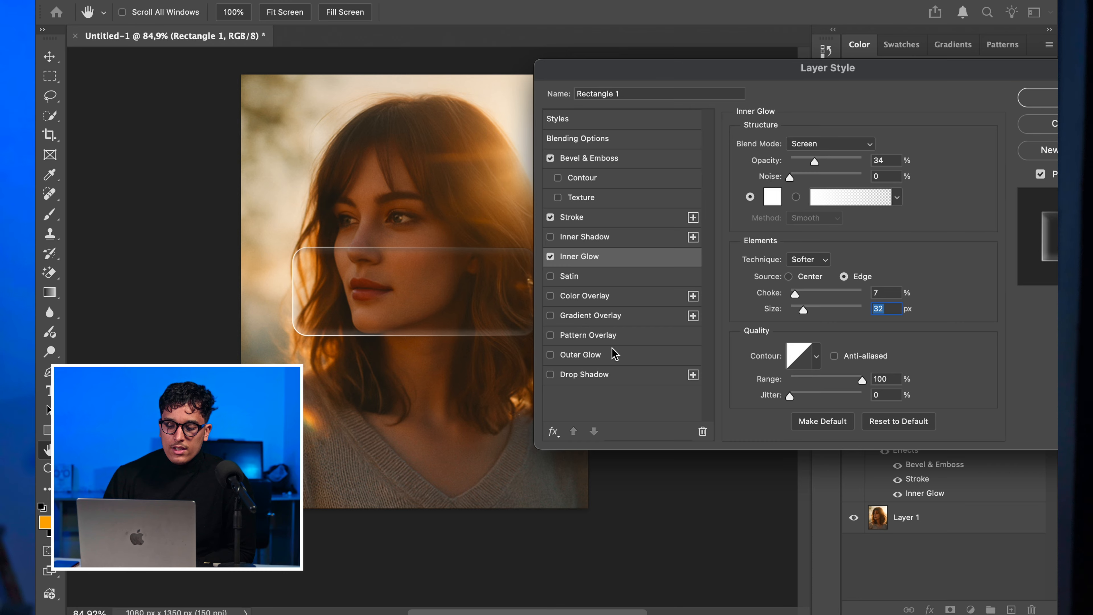
Enable the Drop Shadow effect with 81% opacity, 2% spread and 40 px size, and apply the layer styles.
left_click(550, 374)
left_click(595, 377)
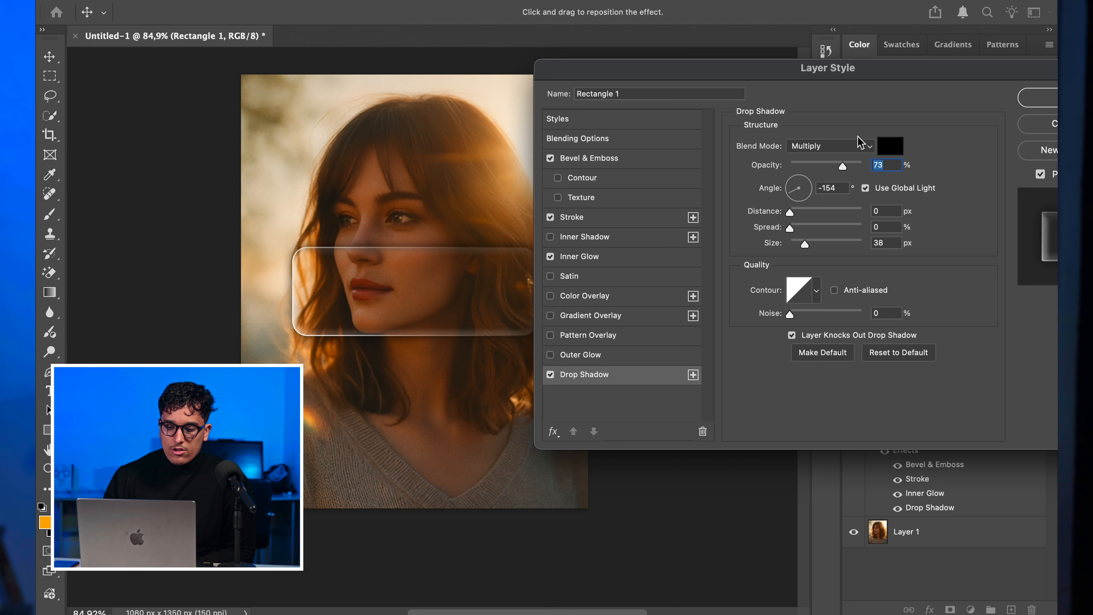
mouse_move(842, 167)
left_mouse_down()
mouse_move(828, 167)
mouse_move(848, 168)
left_mouse_up()
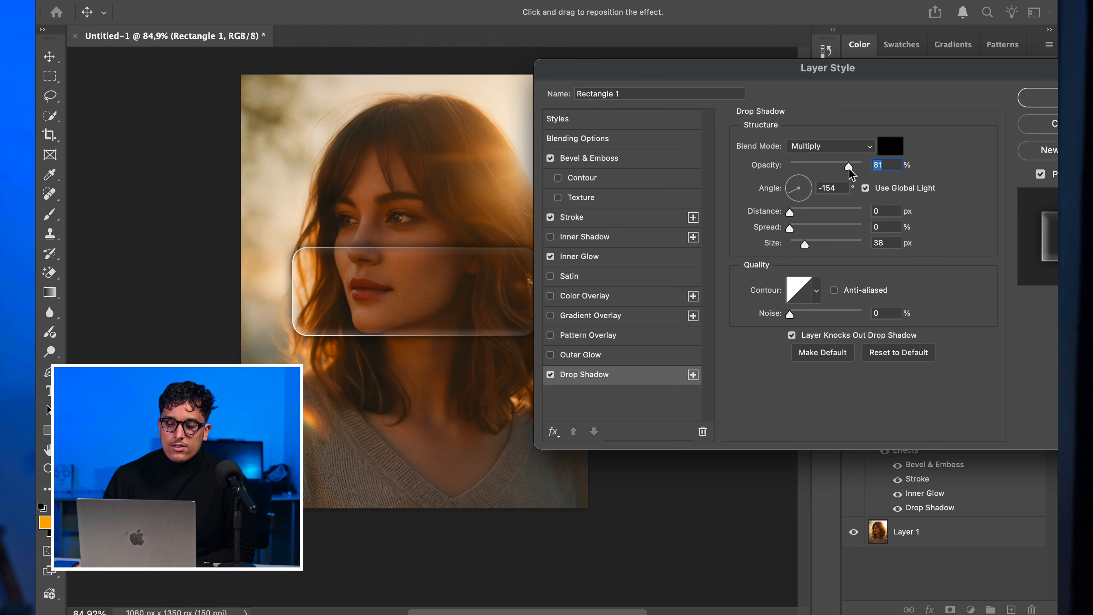
left_click_drag(806, 244, 793, 229)
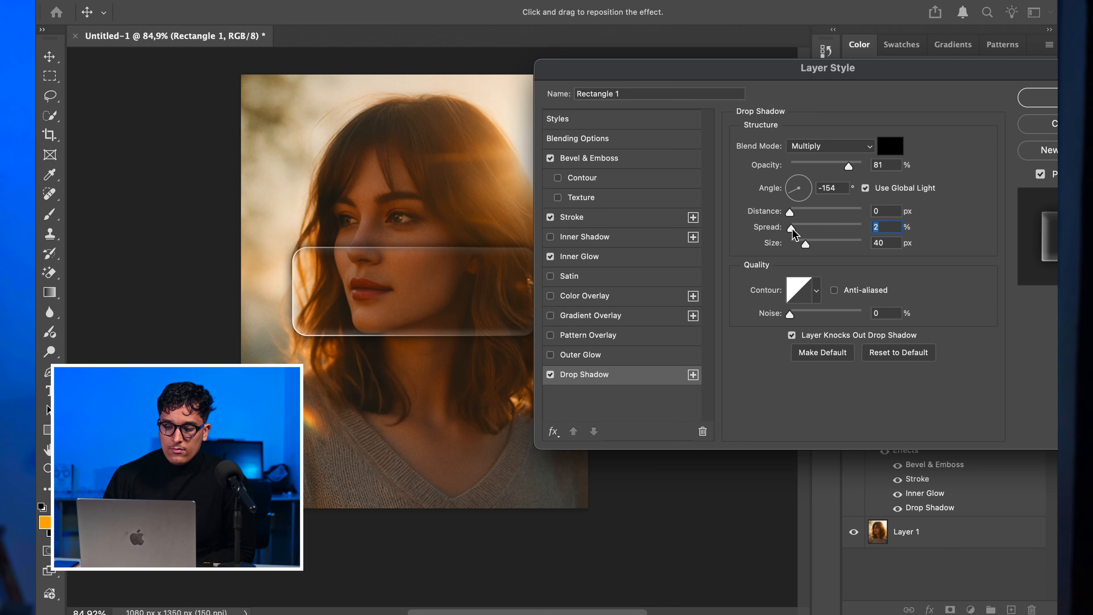
left_click(1027, 105)
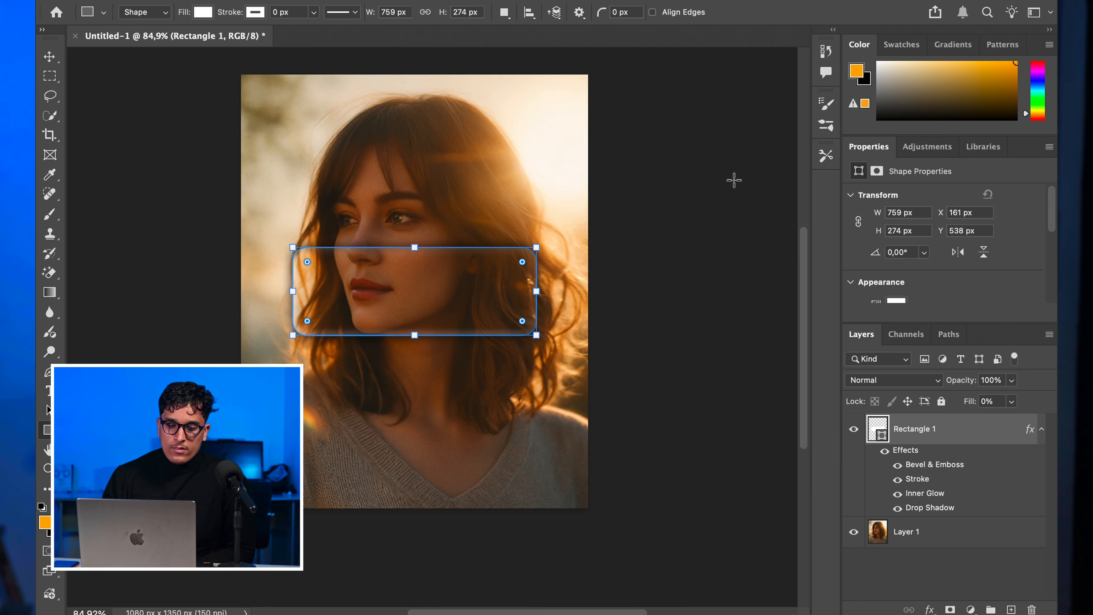
Switch to the Move tool and check the glass rectangle over the portrait.
left_click(49, 57)
left_click(646, 231)
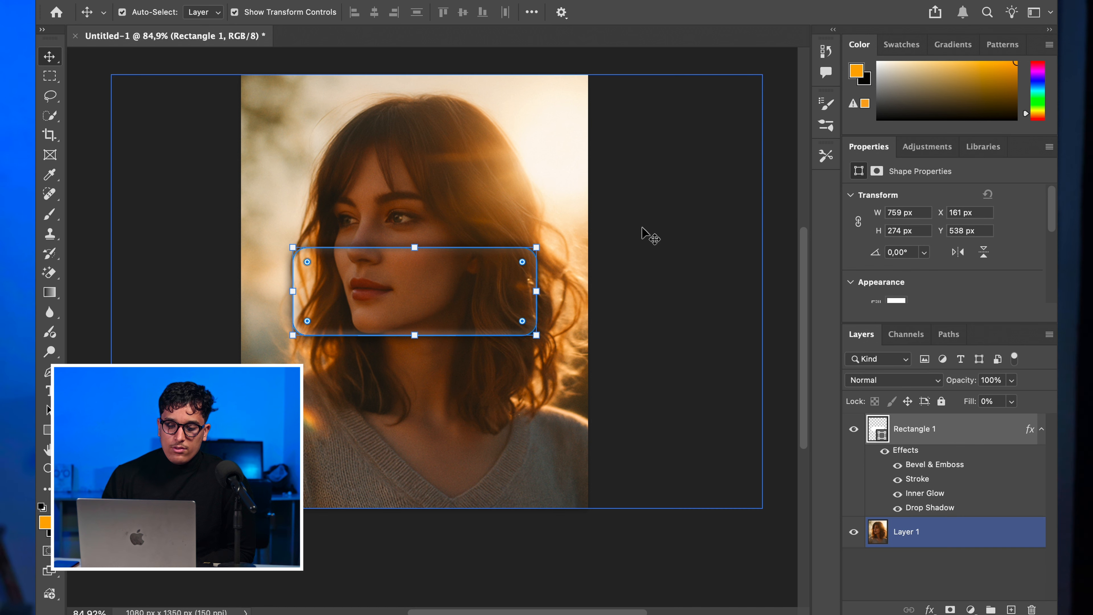
left_click(418, 282)
mouse_move(418, 281)
left_mouse_down()
mouse_move(400, 297)
mouse_move(406, 284)
mouse_move(418, 298)
mouse_move(417, 286)
left_mouse_up()
left_click(626, 285)
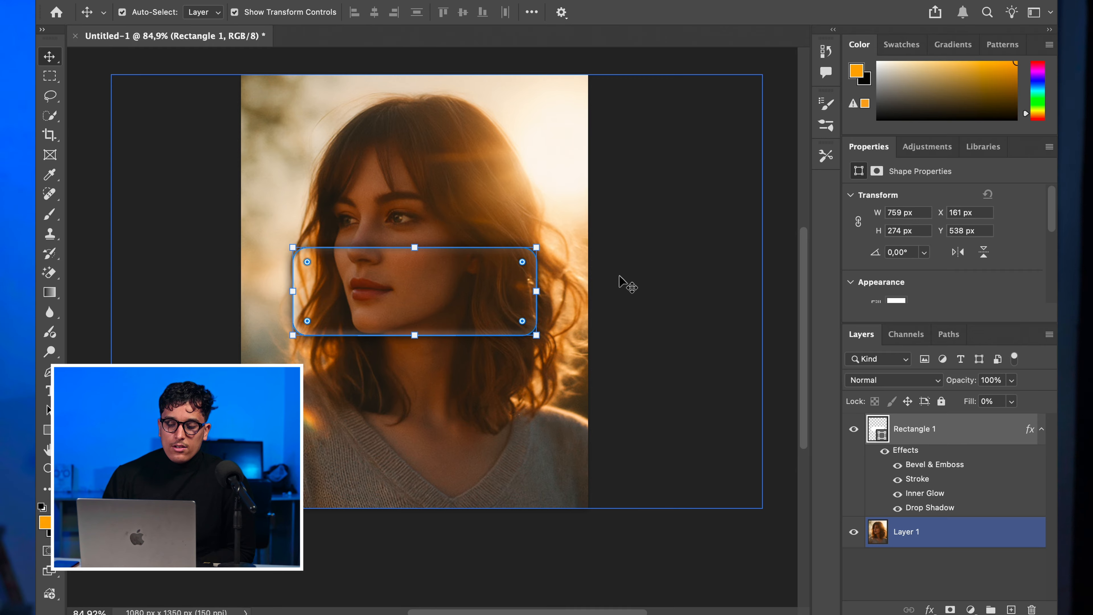
Duplicate the portrait layer and apply a Gaussian Blur with a 14.8-pixel radius to the copy.
left_click(916, 533)
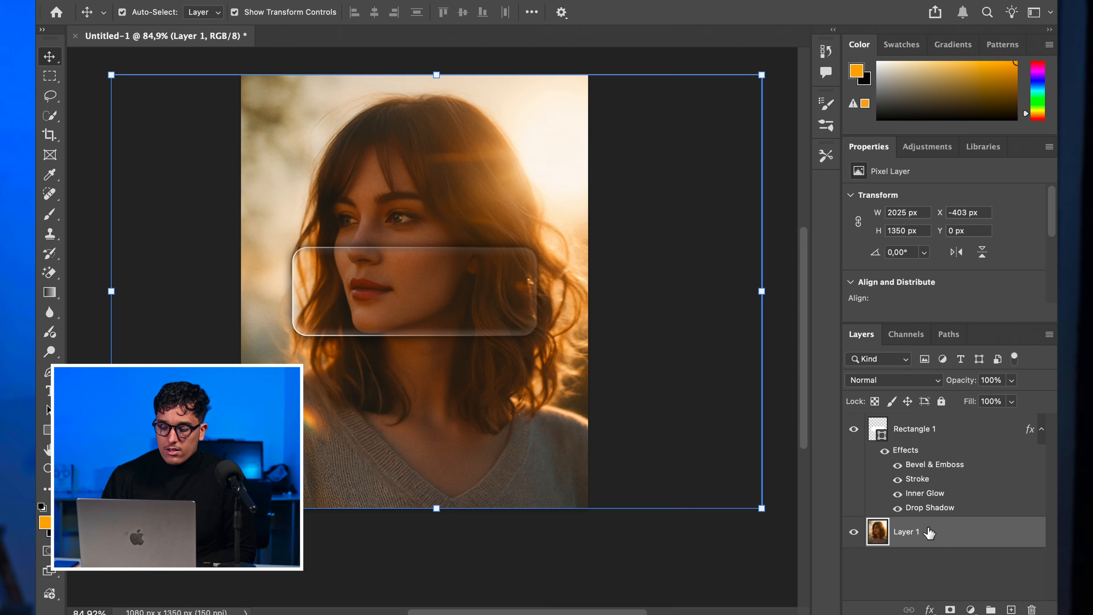
key("super+j")
left_click(445, 0)
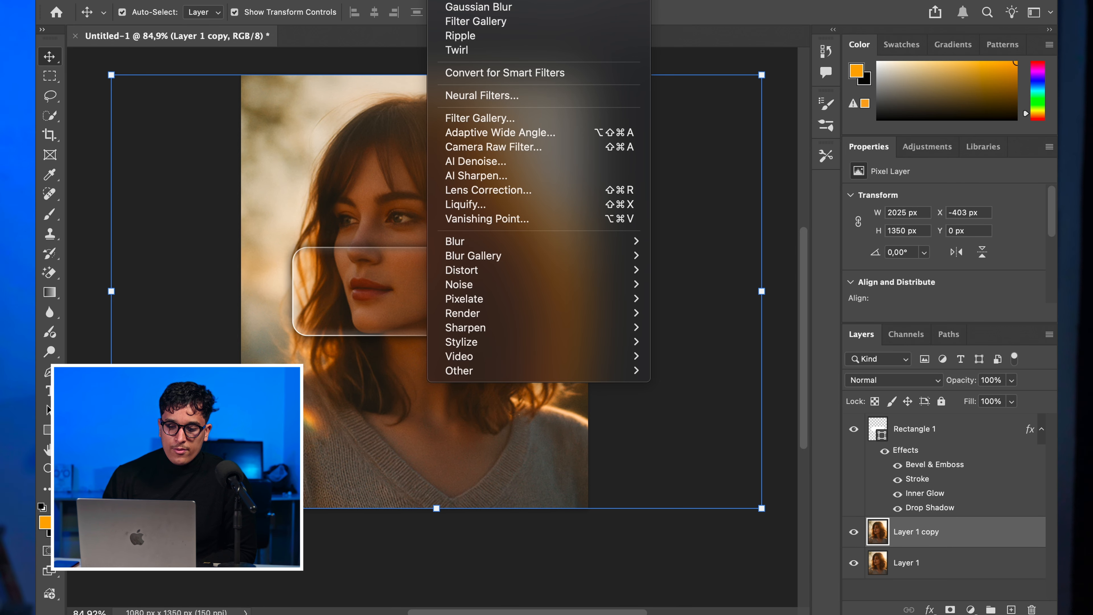
mouse_move(498, 242)
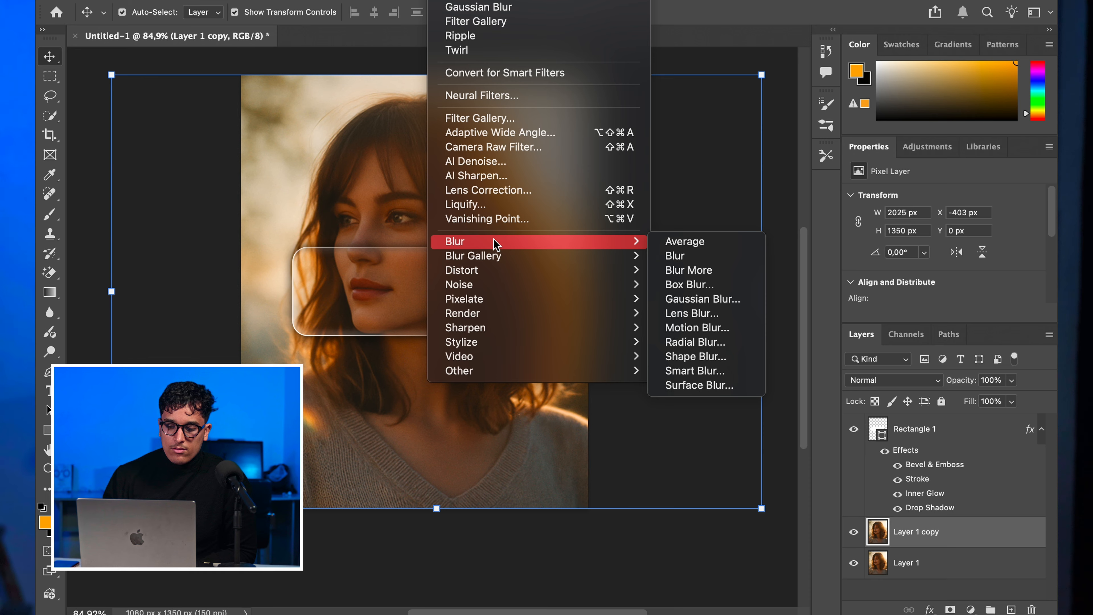
left_click(735, 302)
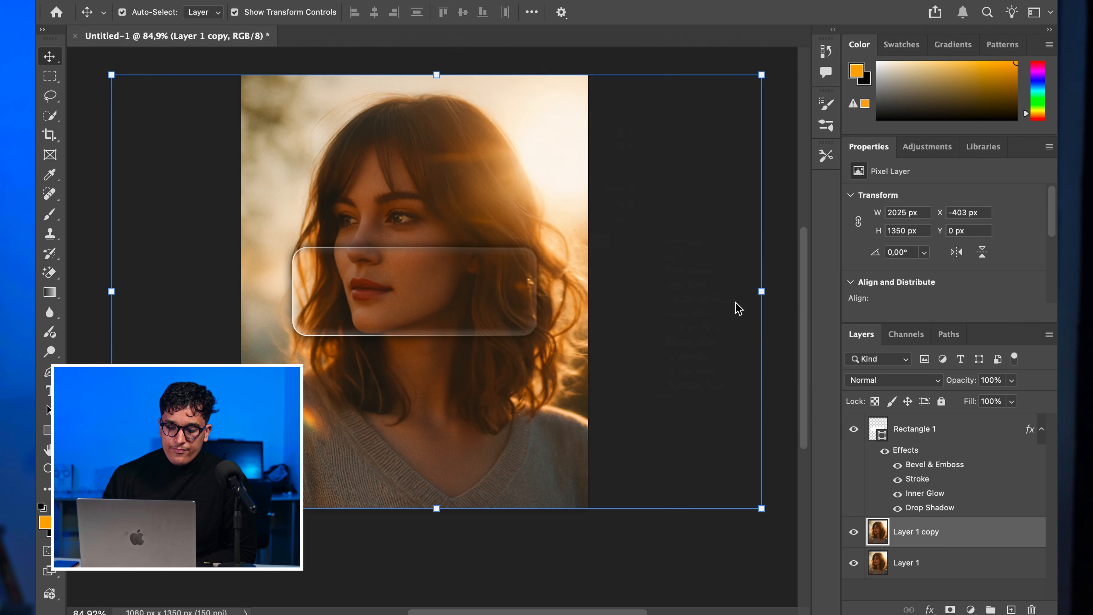
mouse_move(647, 339)
left_mouse_down()
mouse_move(658, 340)
mouse_move(639, 340)
left_mouse_up()
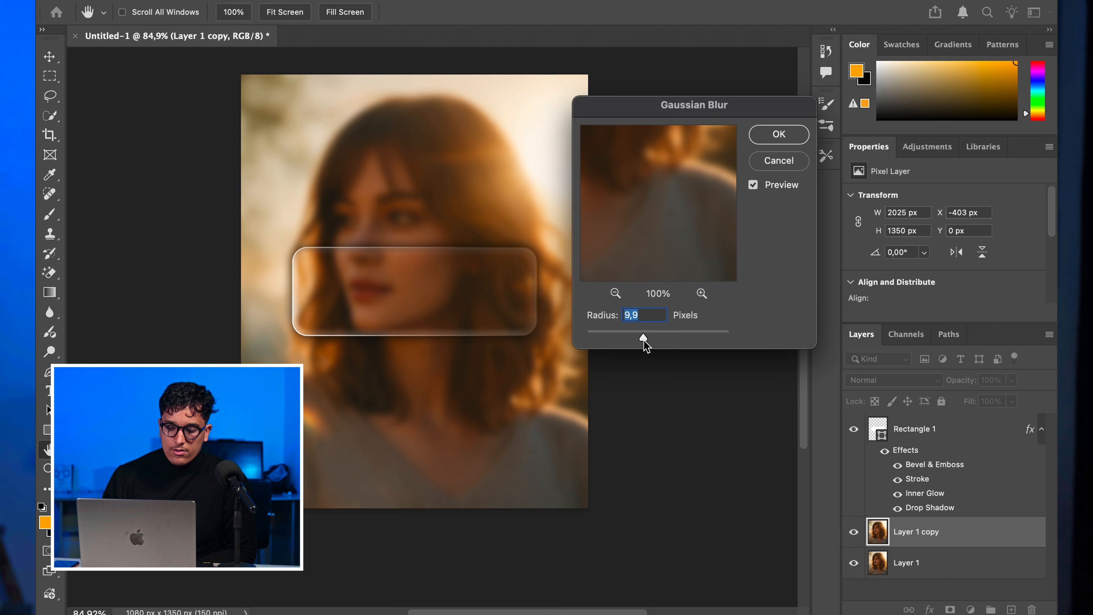
left_click_drag(644, 335, 646, 337)
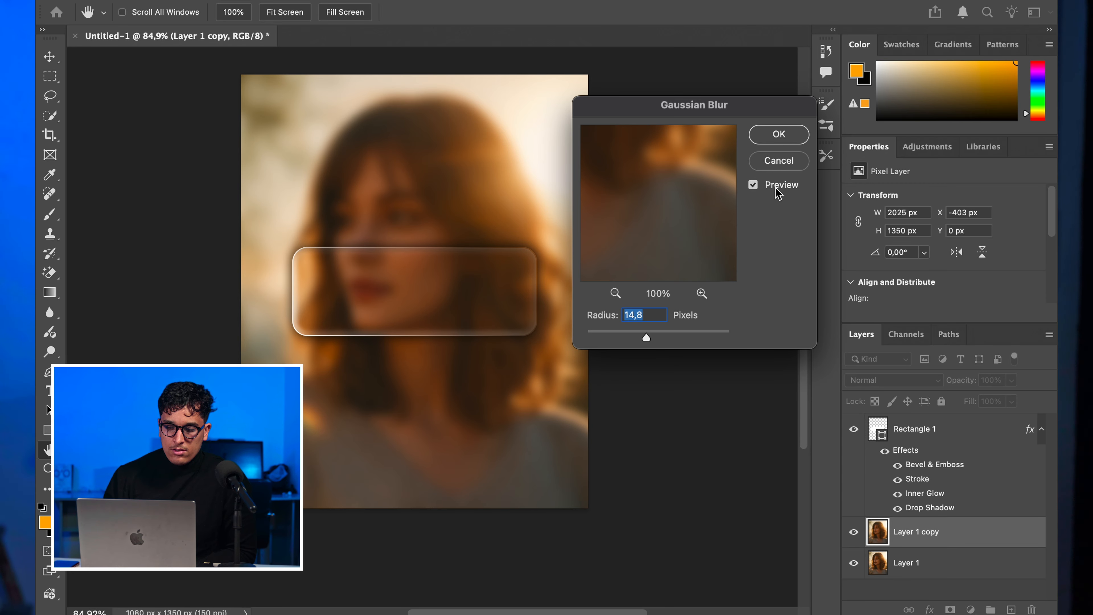
left_click(778, 135)
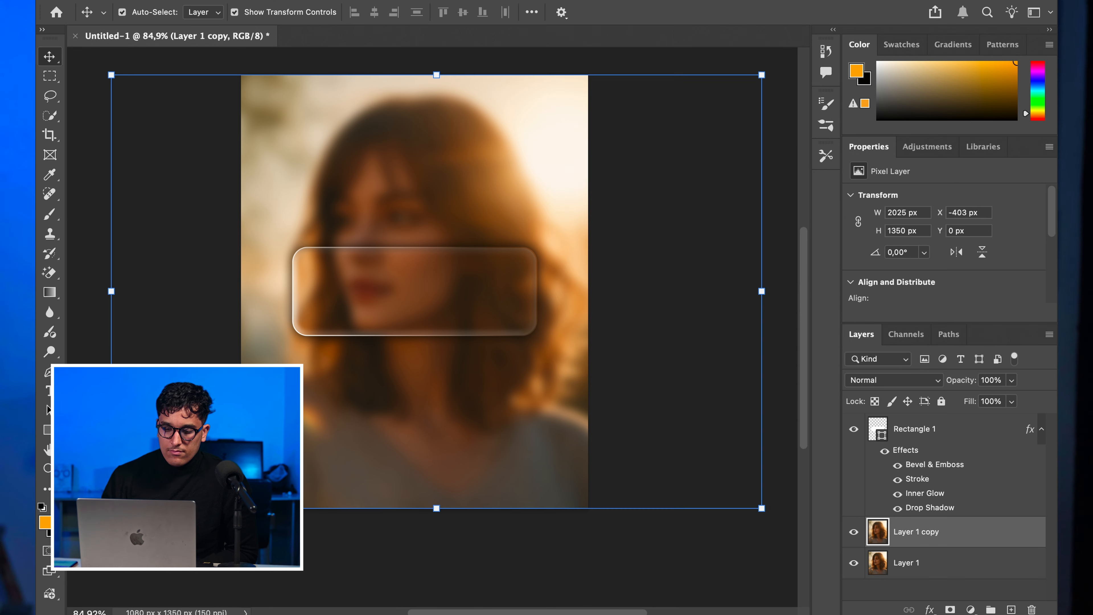
Apply a ZigZag distortion to the blurred layer copy with an amount of 12 and 2 ridges.
left_click(446, 0)
mouse_move(492, 245)
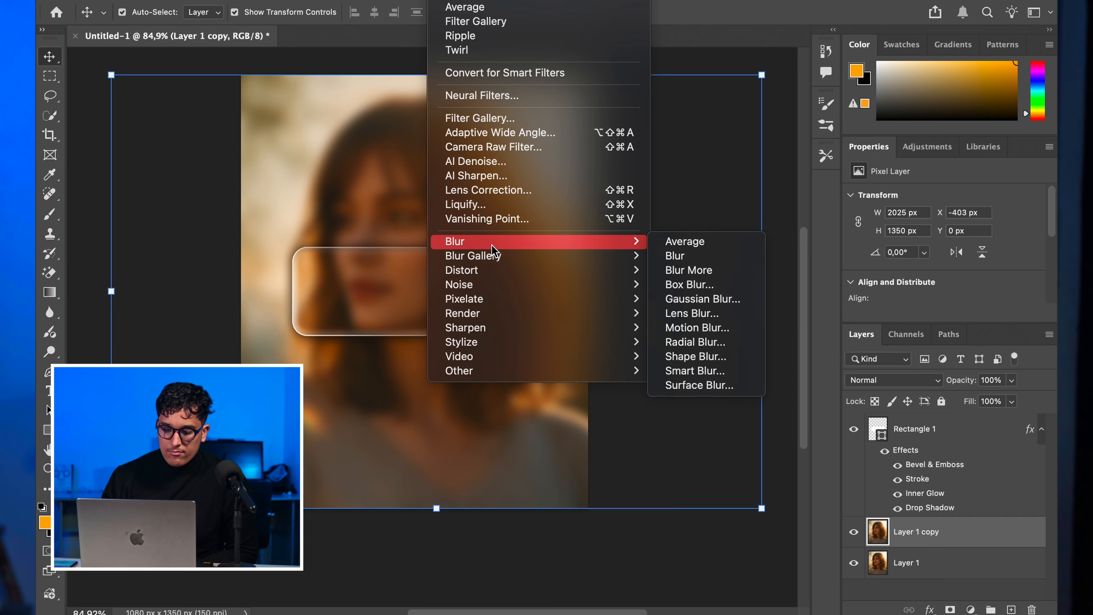
mouse_move(488, 271)
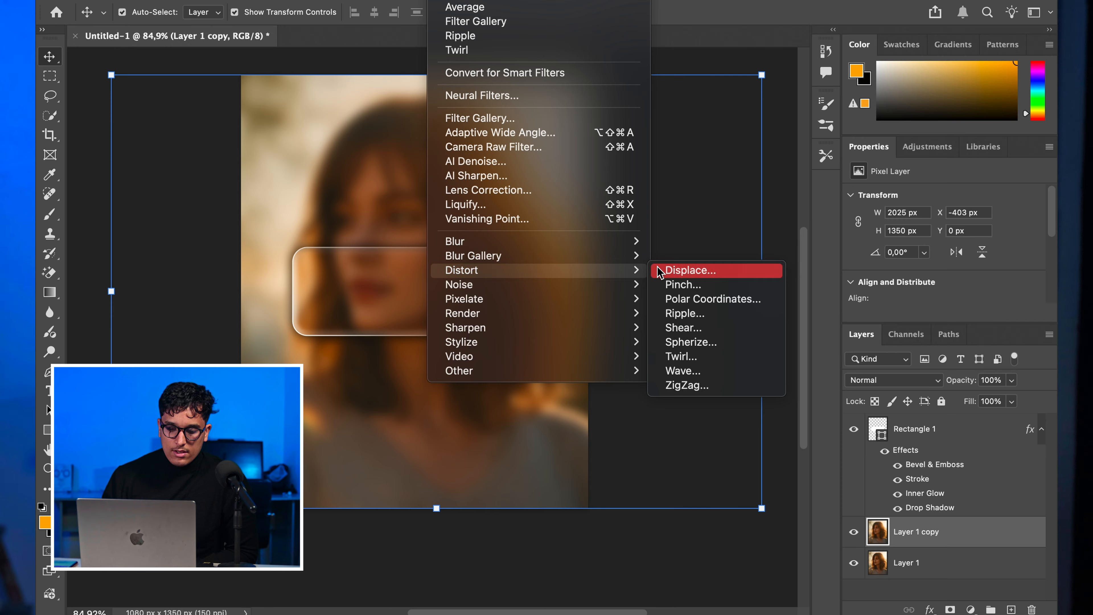
left_click(682, 384)
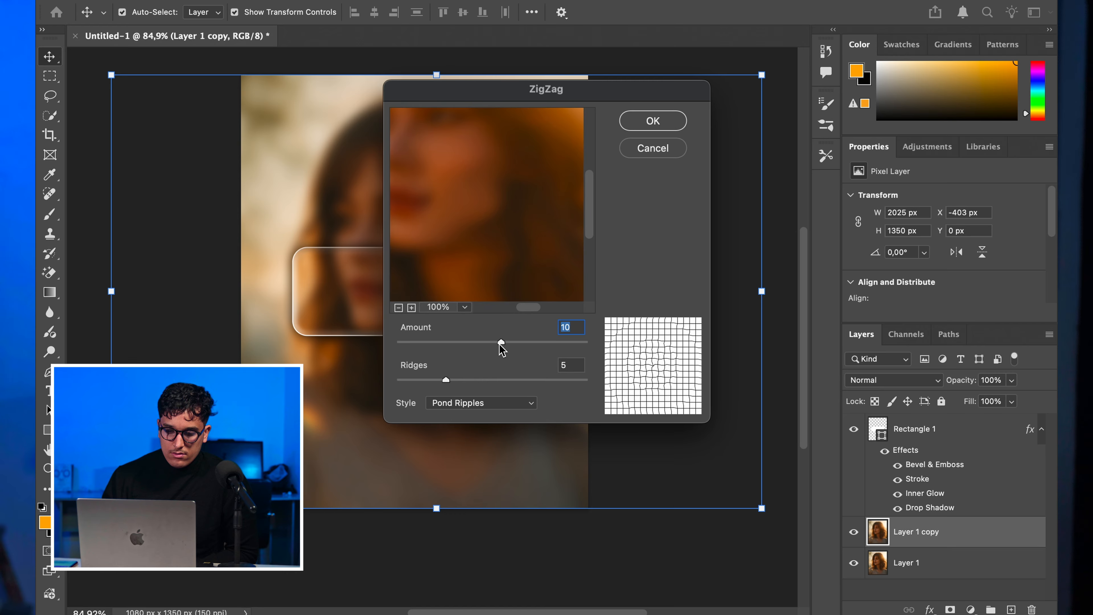
left_click_drag(502, 343, 506, 342)
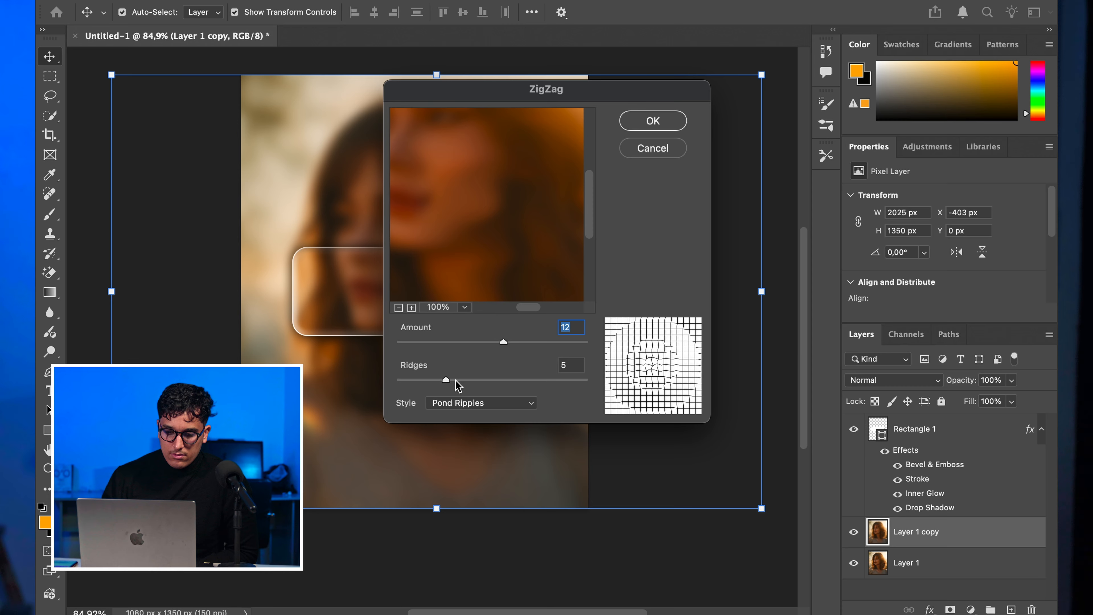
left_click_drag(451, 384, 428, 381)
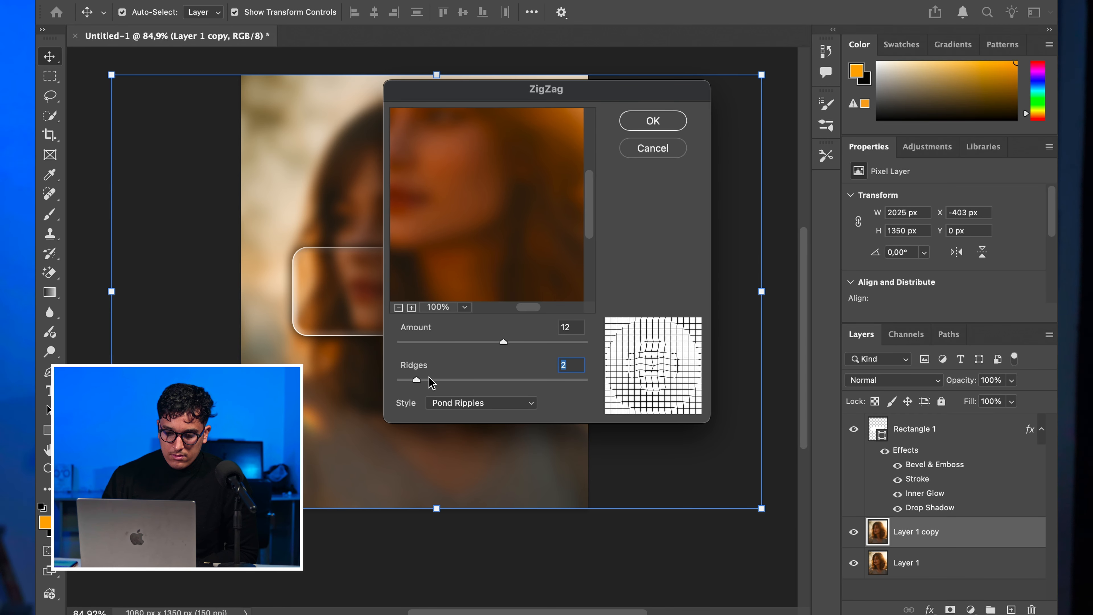
left_click(648, 124)
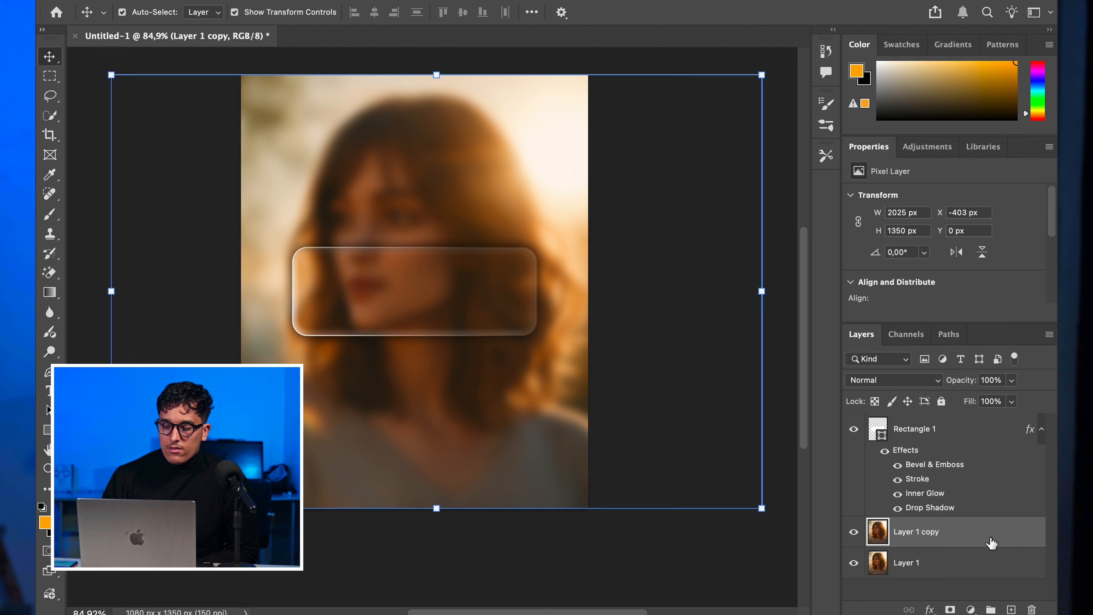
Move the blurred layer copy above the rectangle layer and clip it to the rectangle with a clipping mask.
left_click_drag(974, 538, 968, 424)
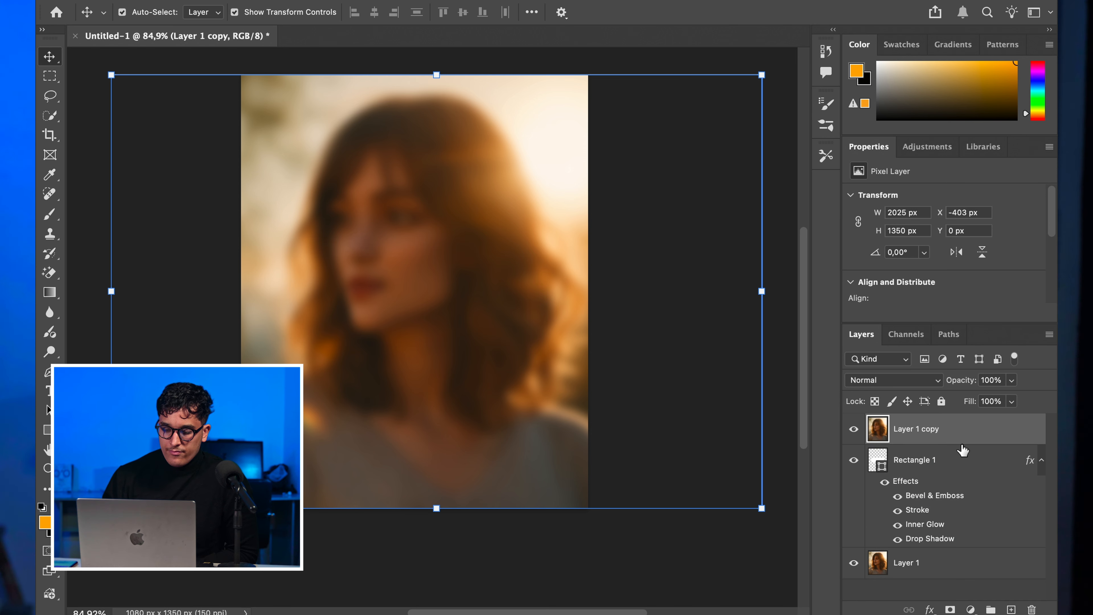
right_click(956, 428)
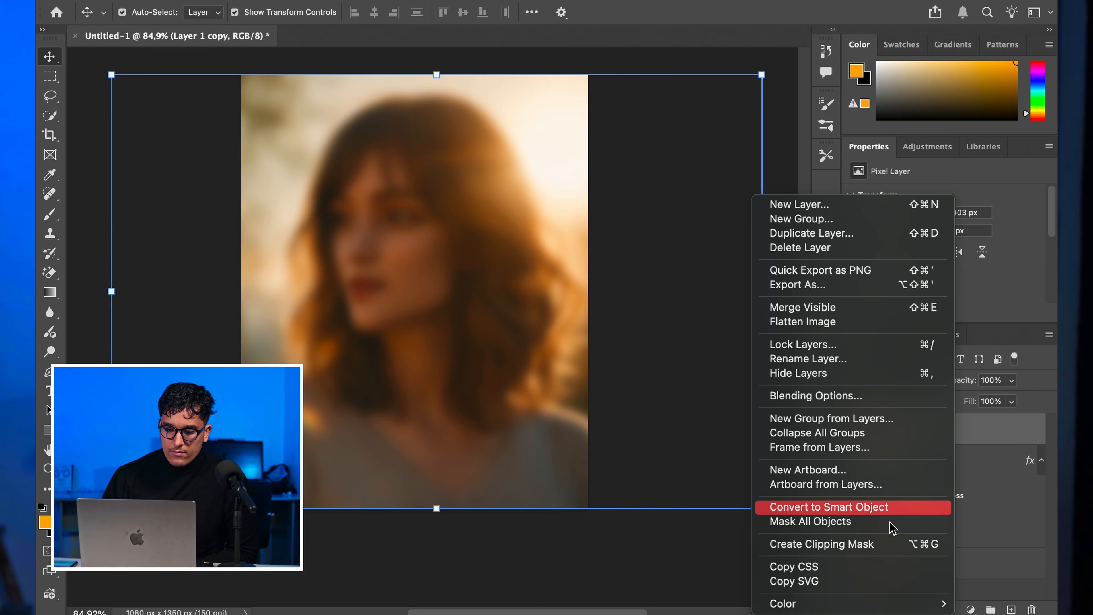
left_click(859, 544)
Set the Rectangle 1 layer's fill to 100% and deselect it.
left_click(947, 460)
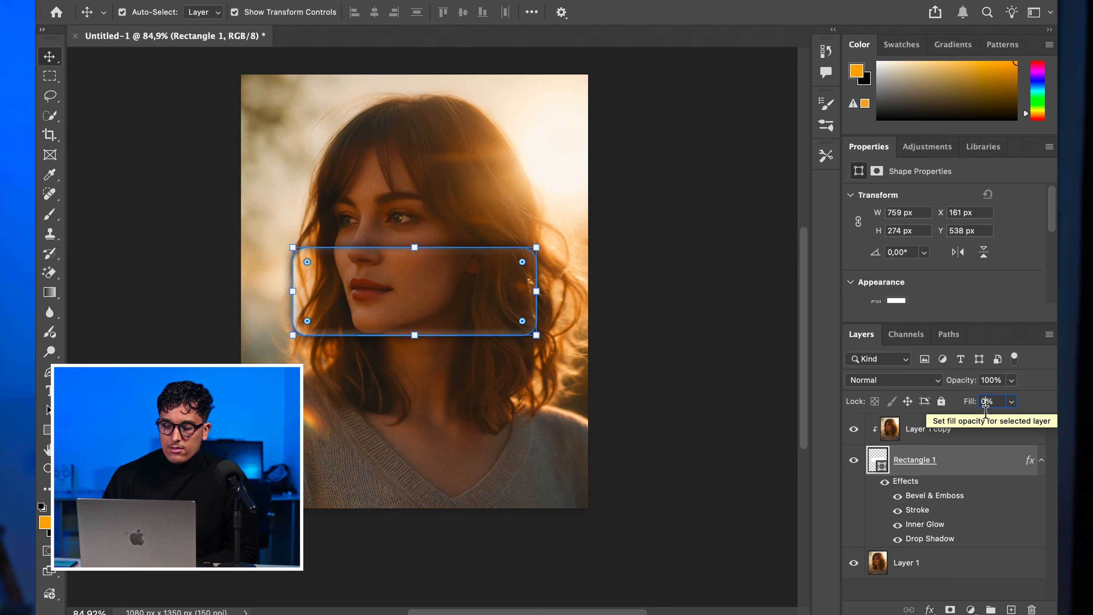
left_click(985, 402)
type("100")
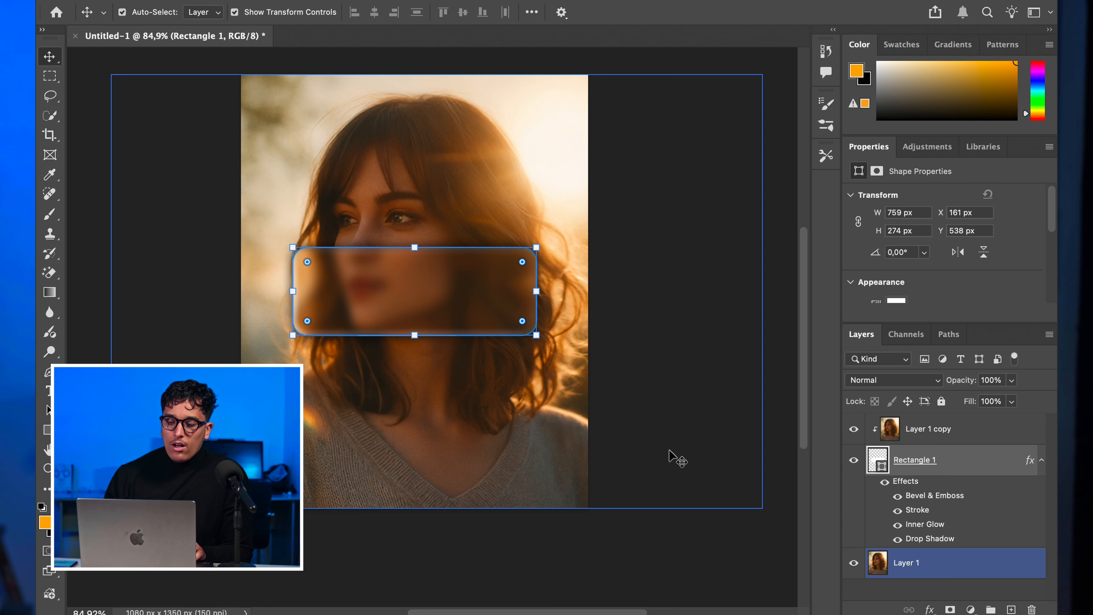
left_click(673, 457)
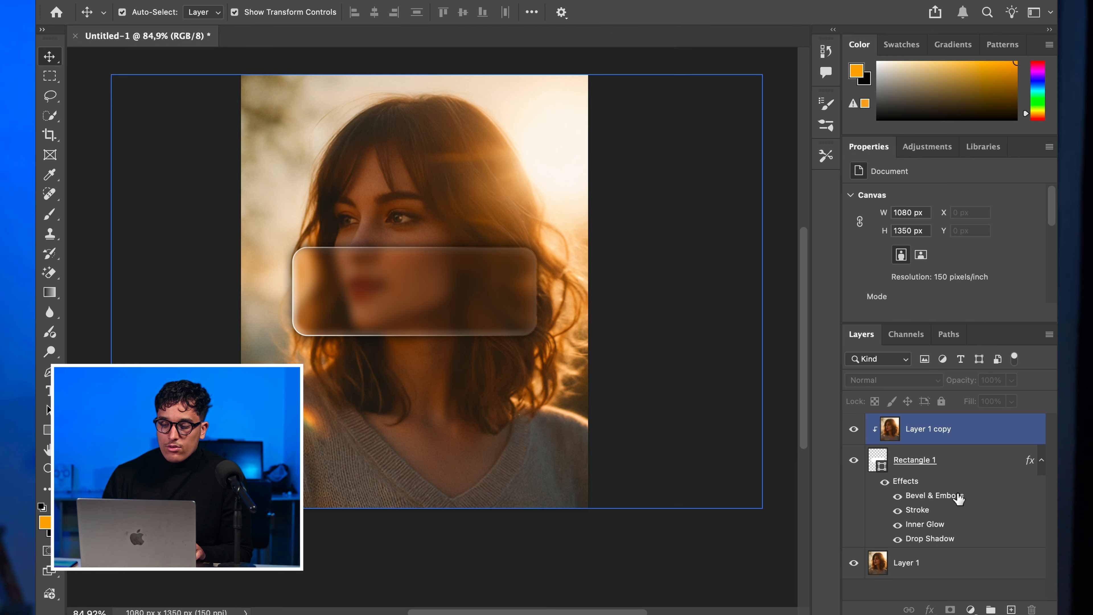
Lock the blurred Layer 1 copy completely.
left_click(959, 463)
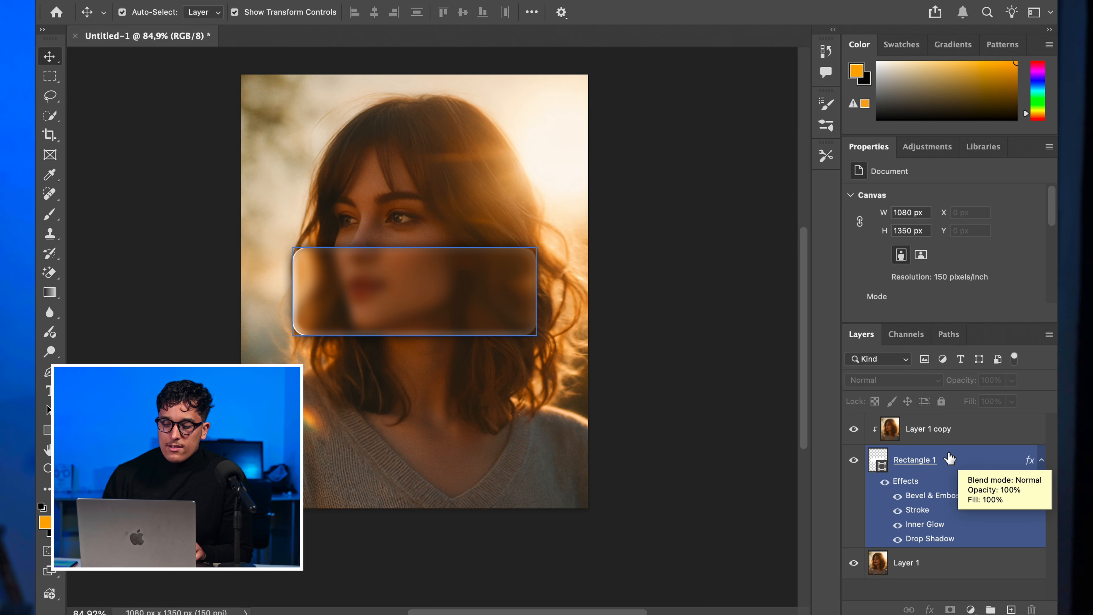
left_click(947, 429)
left_click(940, 400)
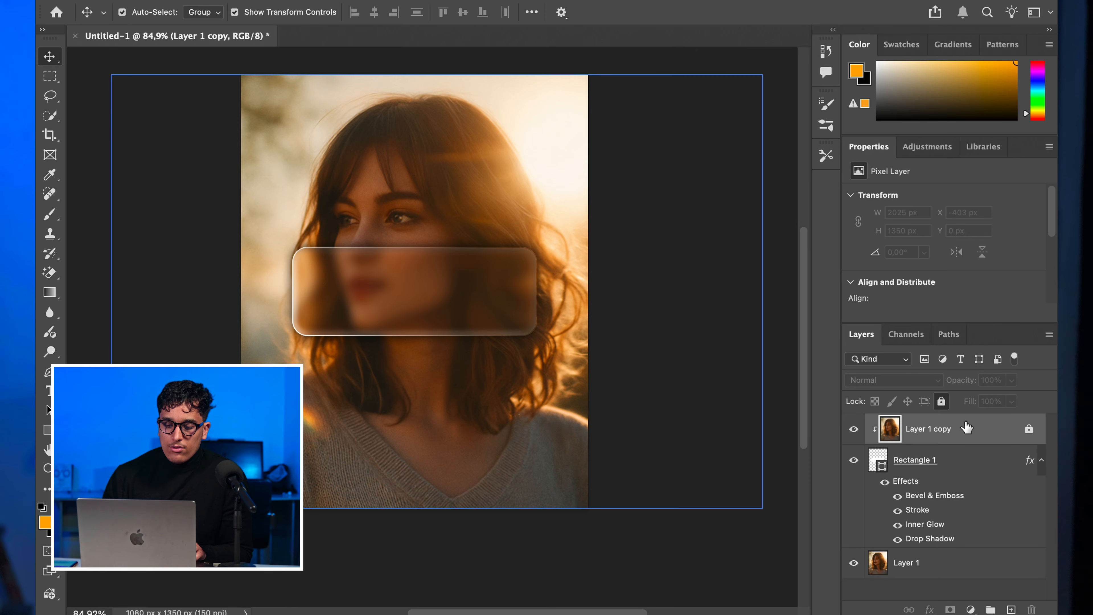
Move the glass rectangle down below the woman's face, reduce its height to about 156 px, and deselect it.
left_click(433, 302)
left_click_drag(409, 291, 406, 440)
left_click_drag(415, 477, 443, 428)
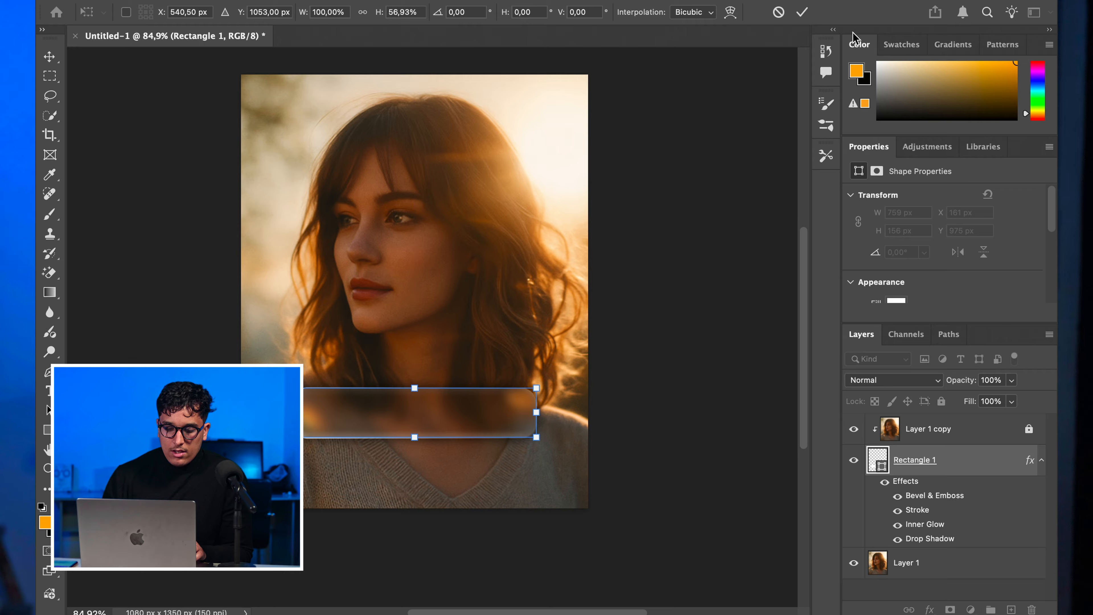
left_click(802, 13)
left_click(646, 184)
left_click(80, 162)
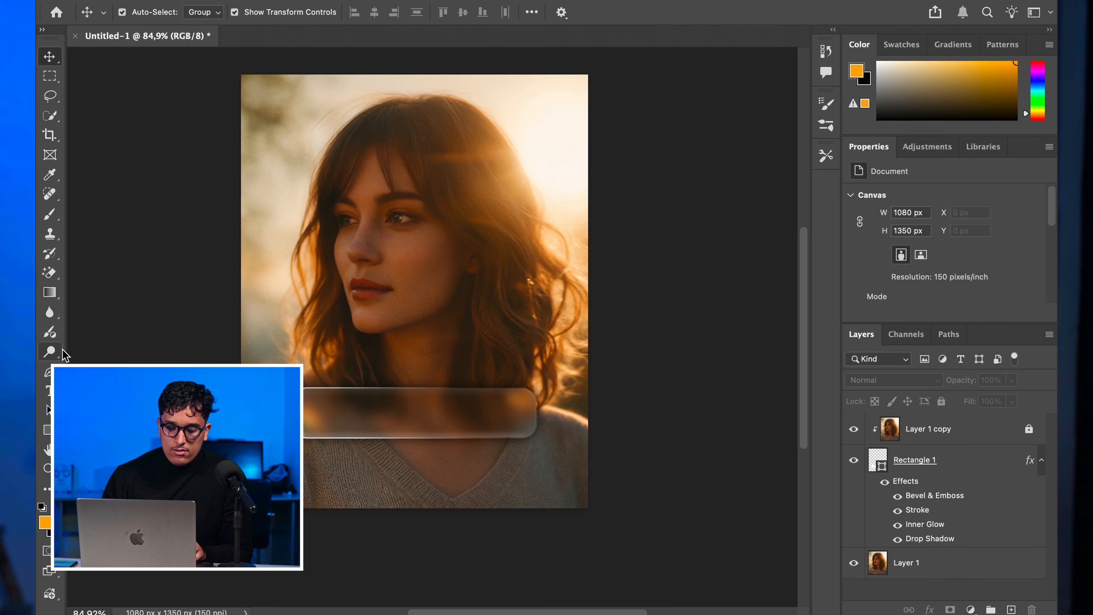
Add a text layer reading "GLASS EFFECT" over the portrait.
key("t")
left_click(380, 318)
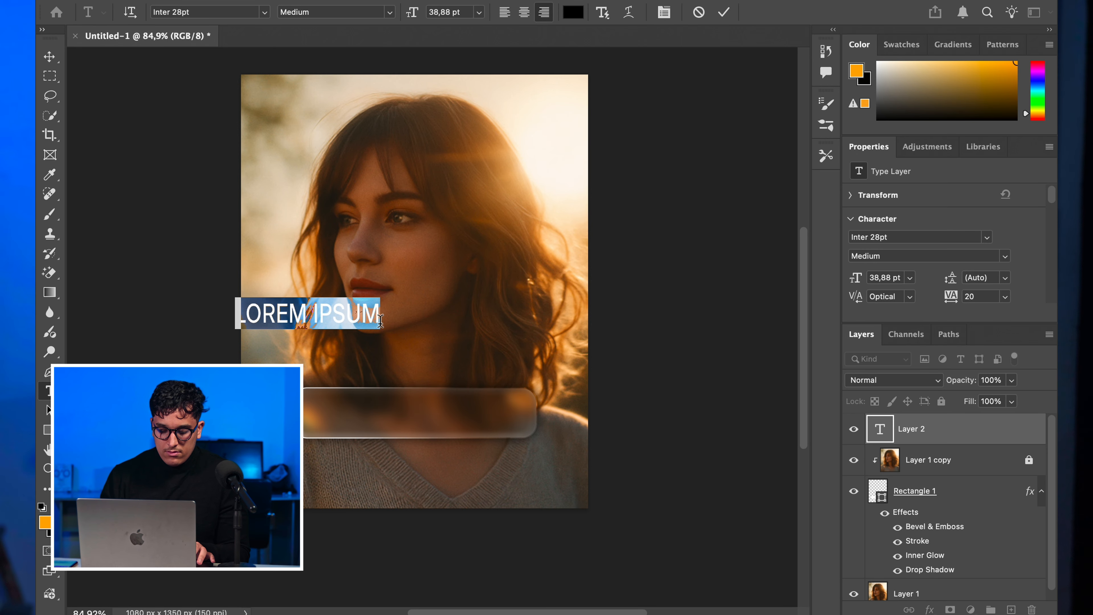
type("GLAS")
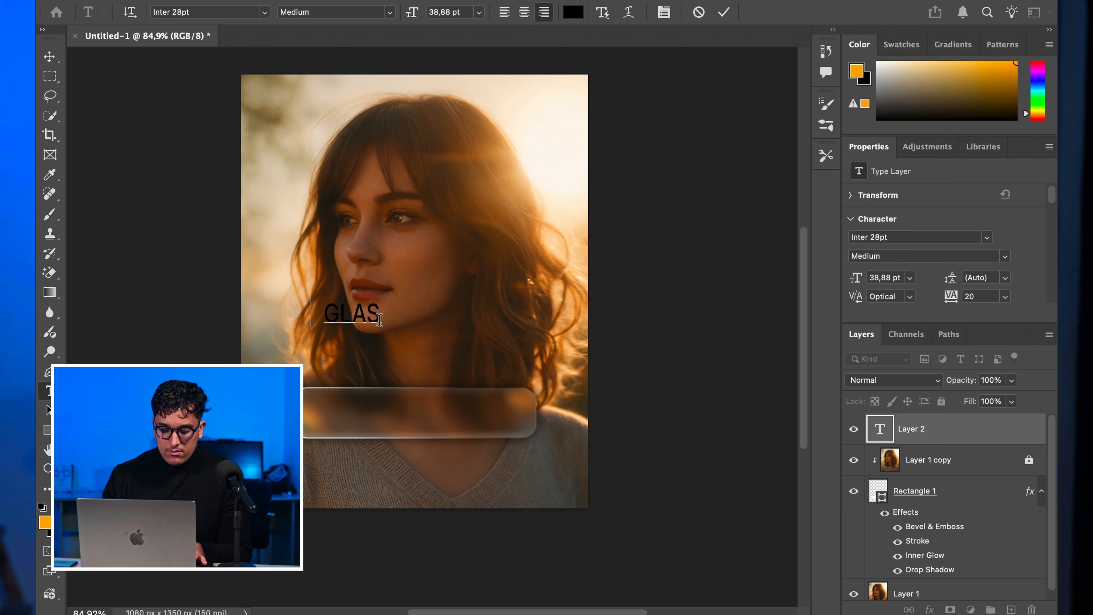
type("S EFFECT")
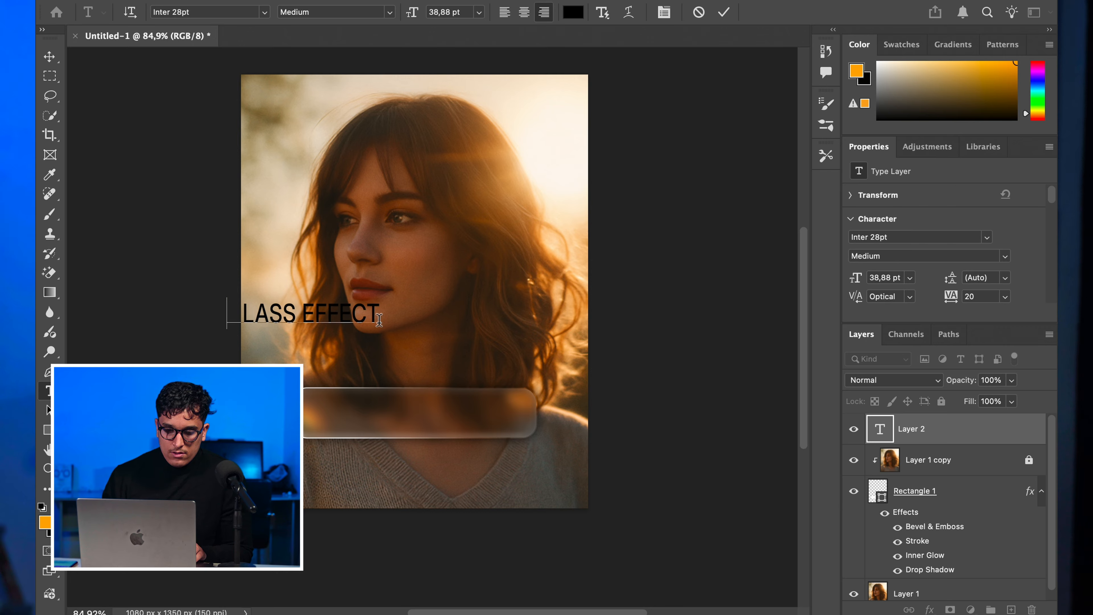
left_click(49, 56)
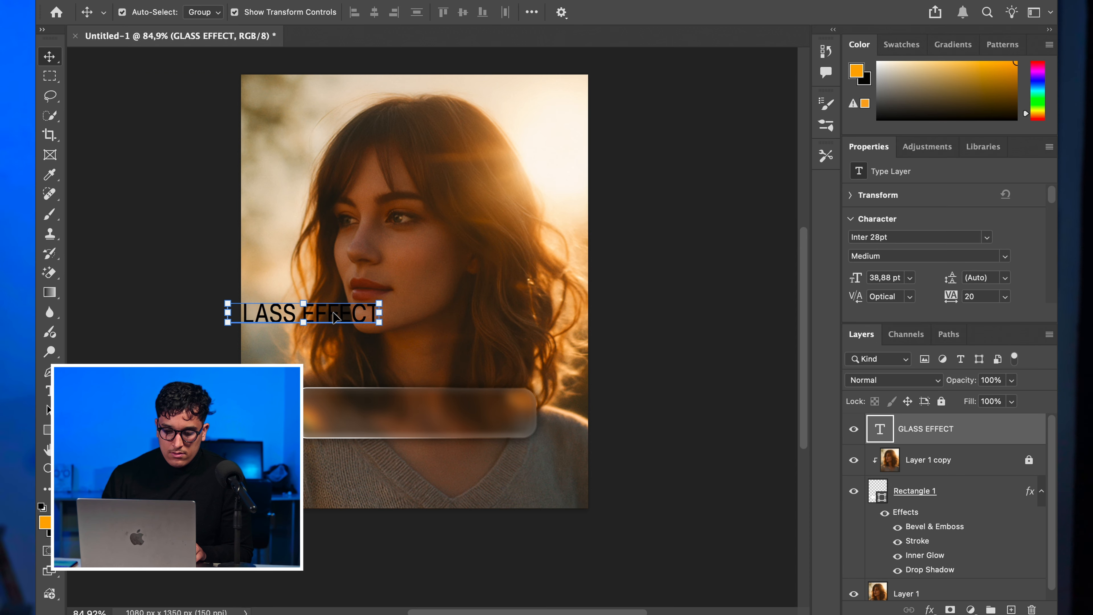
Centre the GLASS EFFECT text on the glass rectangle and enlarge it slightly.
left_click_drag(325, 313, 501, 415)
key("super+t")
left_click(804, 11)
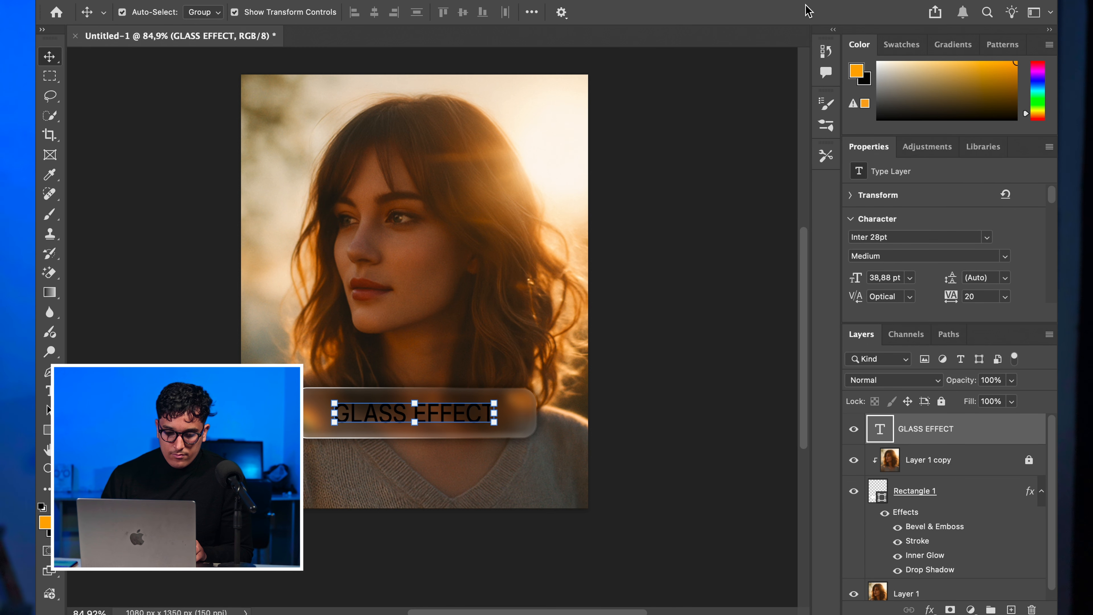
Set the GLASS EFFECT text colour to white (ffffff).
left_click(48, 393)
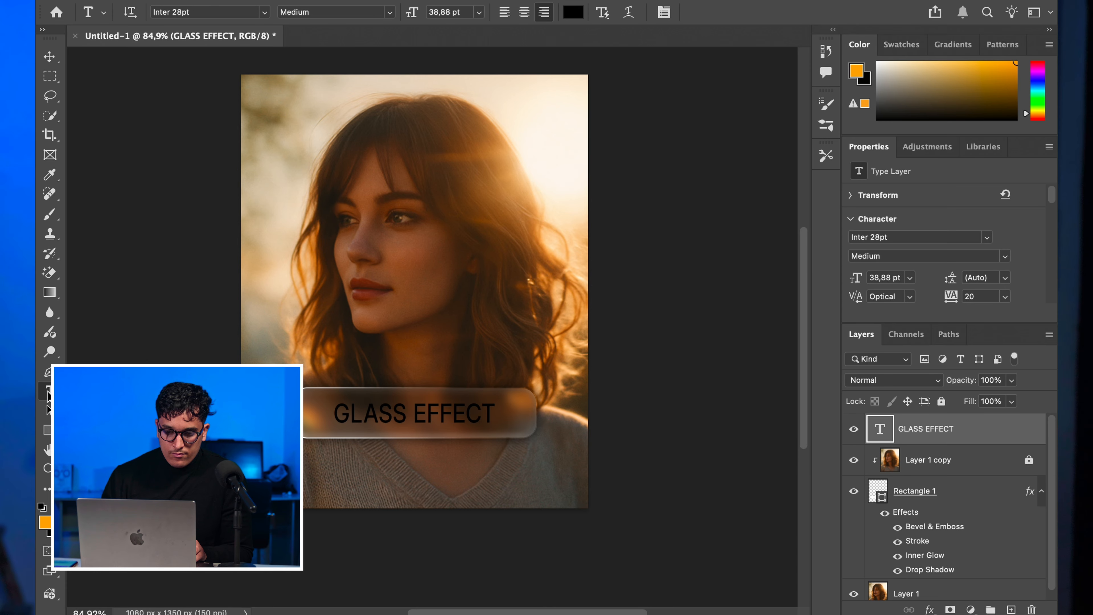
left_click(569, 12)
left_click_drag(729, 201, 644, 98)
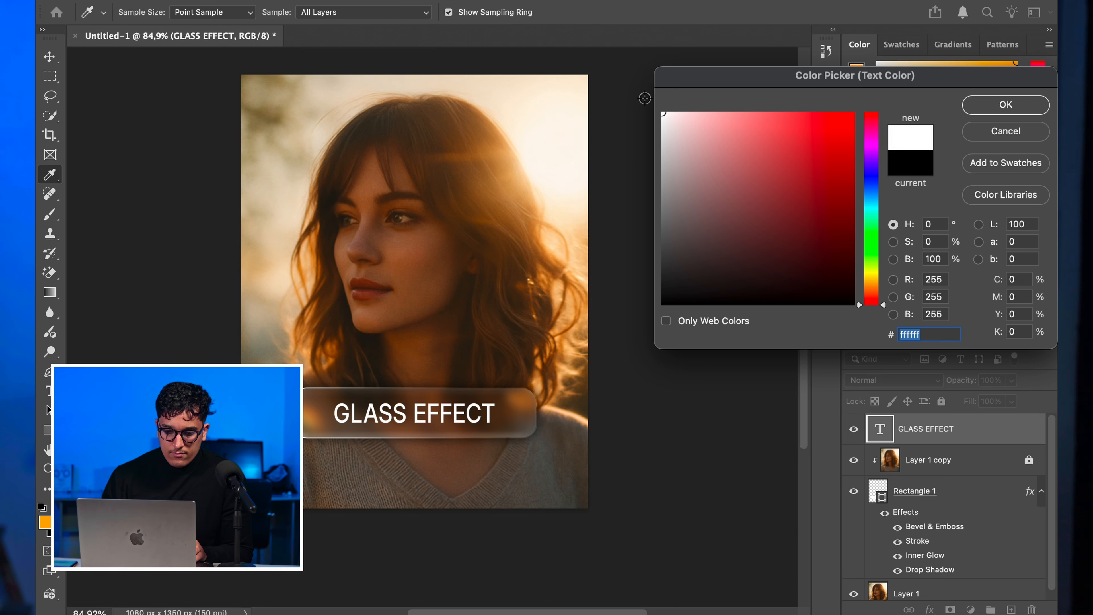
left_click(995, 107)
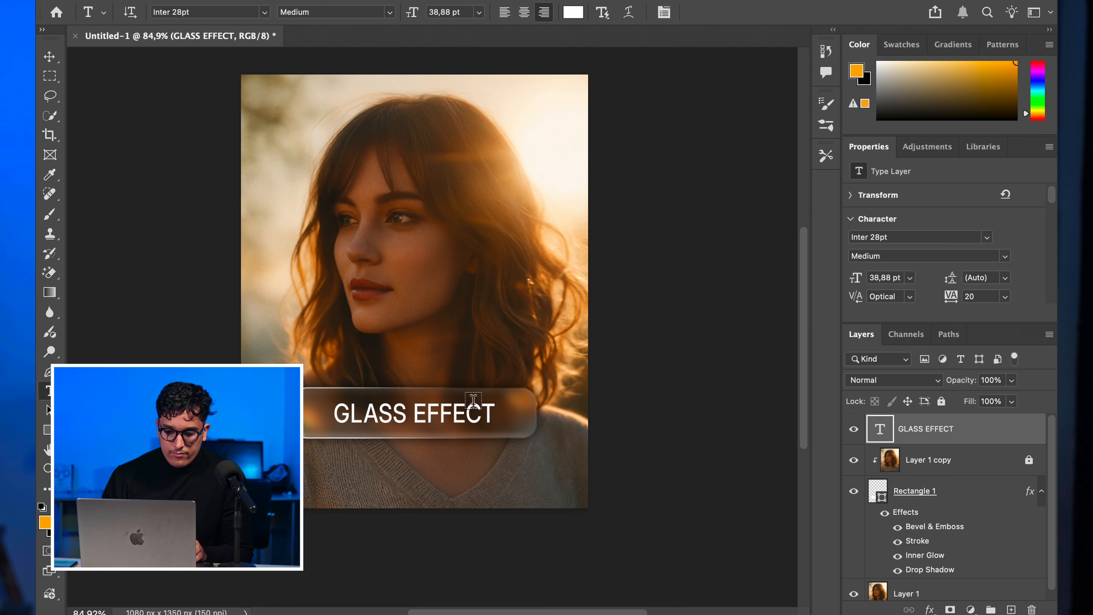
Set the GLASS EFFECT text's font style to ExtraBold.
left_click(49, 57)
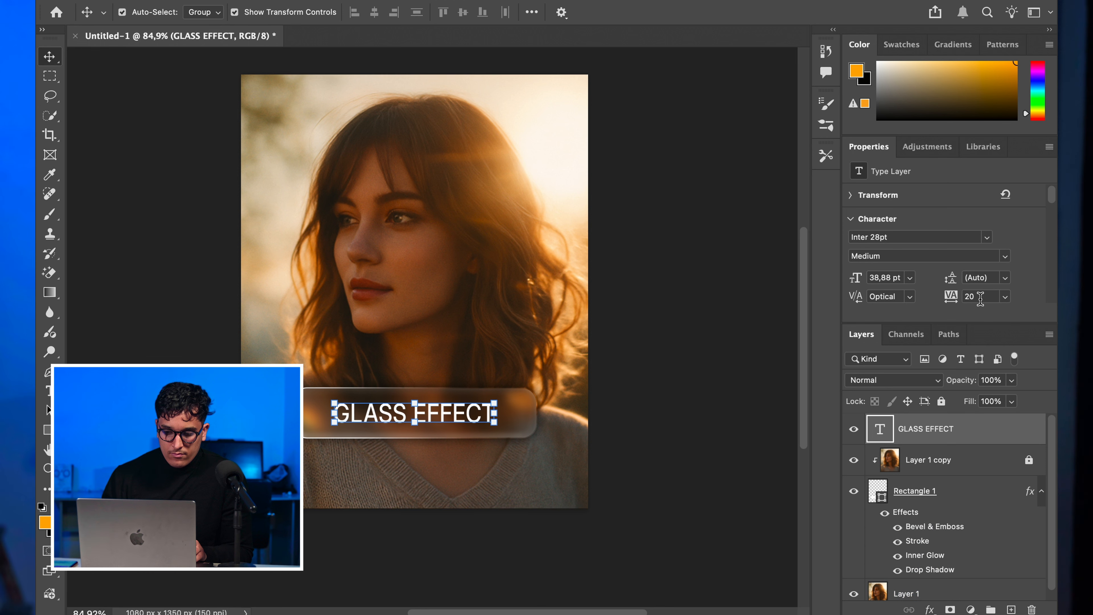
left_click(1006, 257)
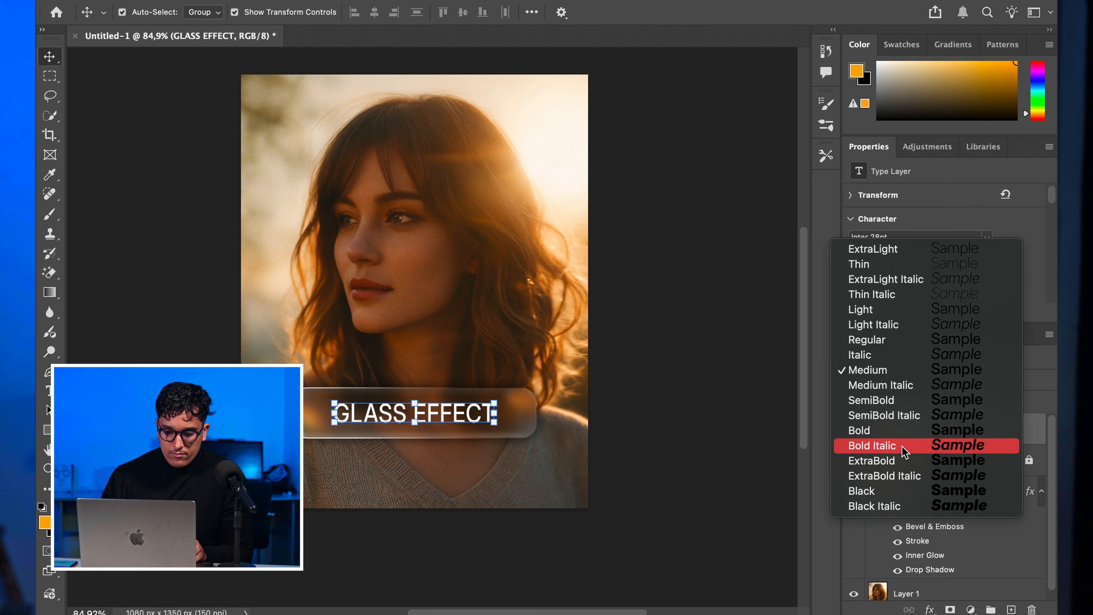
left_click(908, 459)
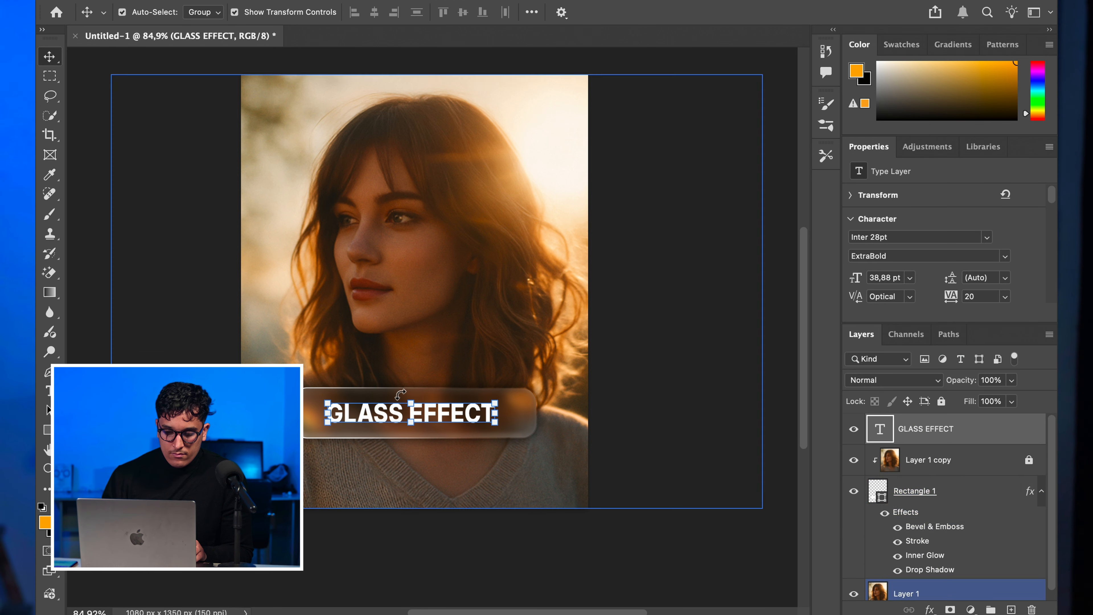
left_click_drag(446, 416, 446, 415)
double_click(445, 414)
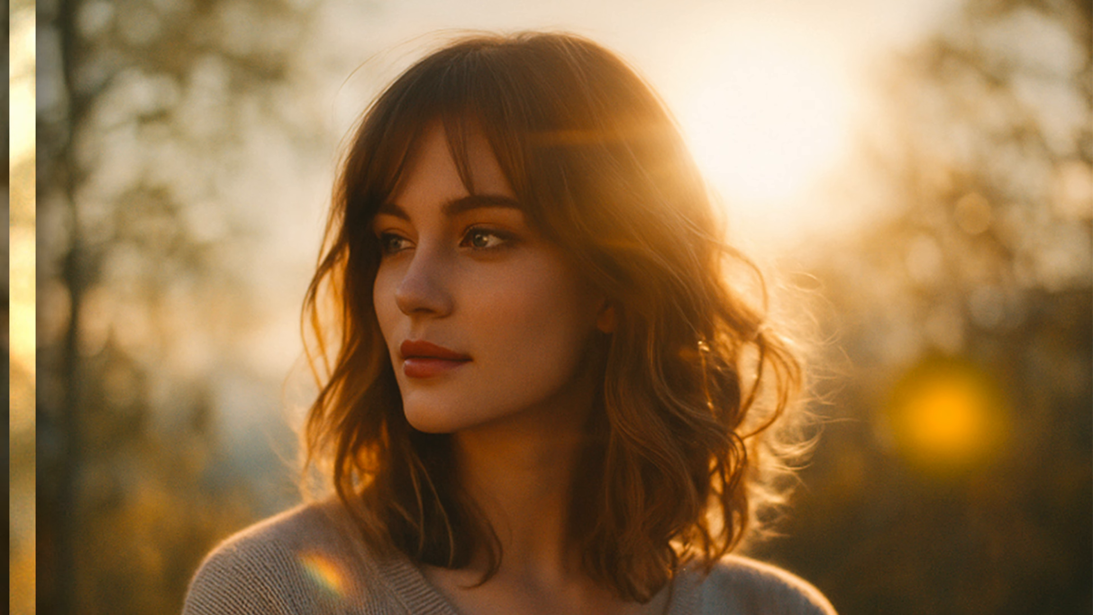